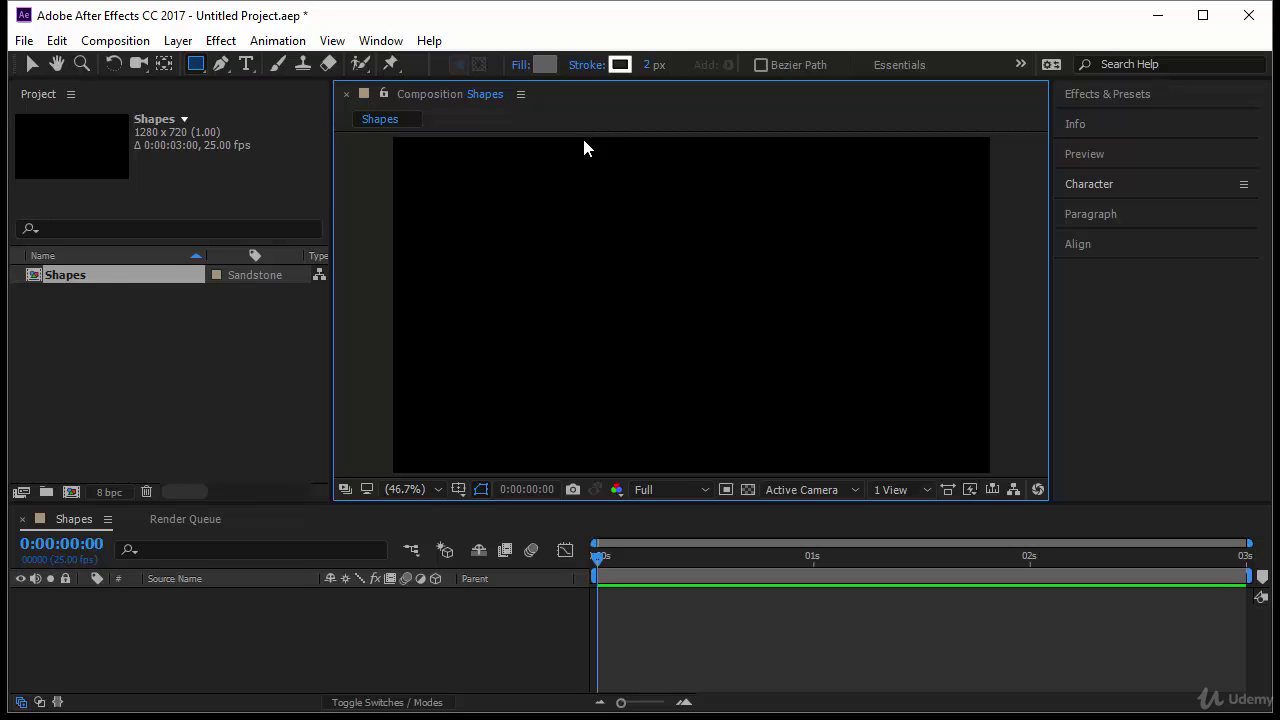
Draw a rectangle left of centre in the Shapes composition and keep its solid fill at Normal blending and 100% opacity.
{"action": "left_click", "coordinate": [196, 68]}
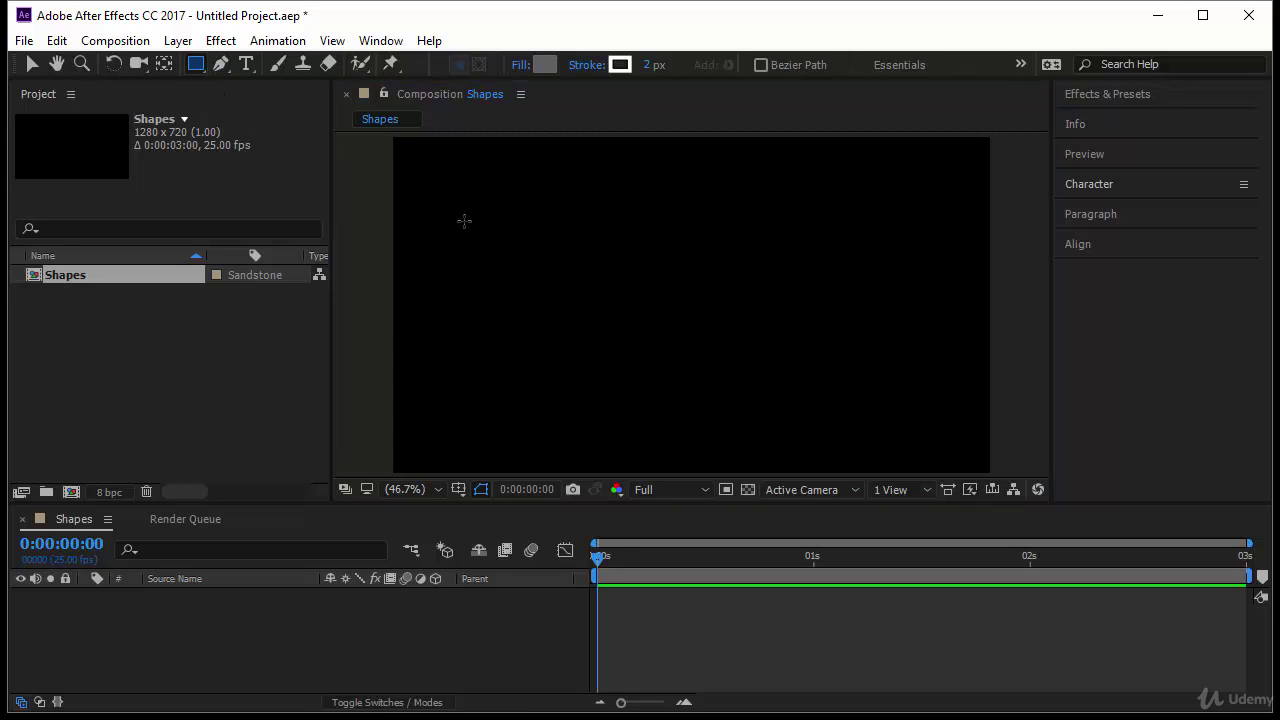
{"action": "left_click_drag", "start_coordinate": [473, 220], "coordinate": [746, 375]}
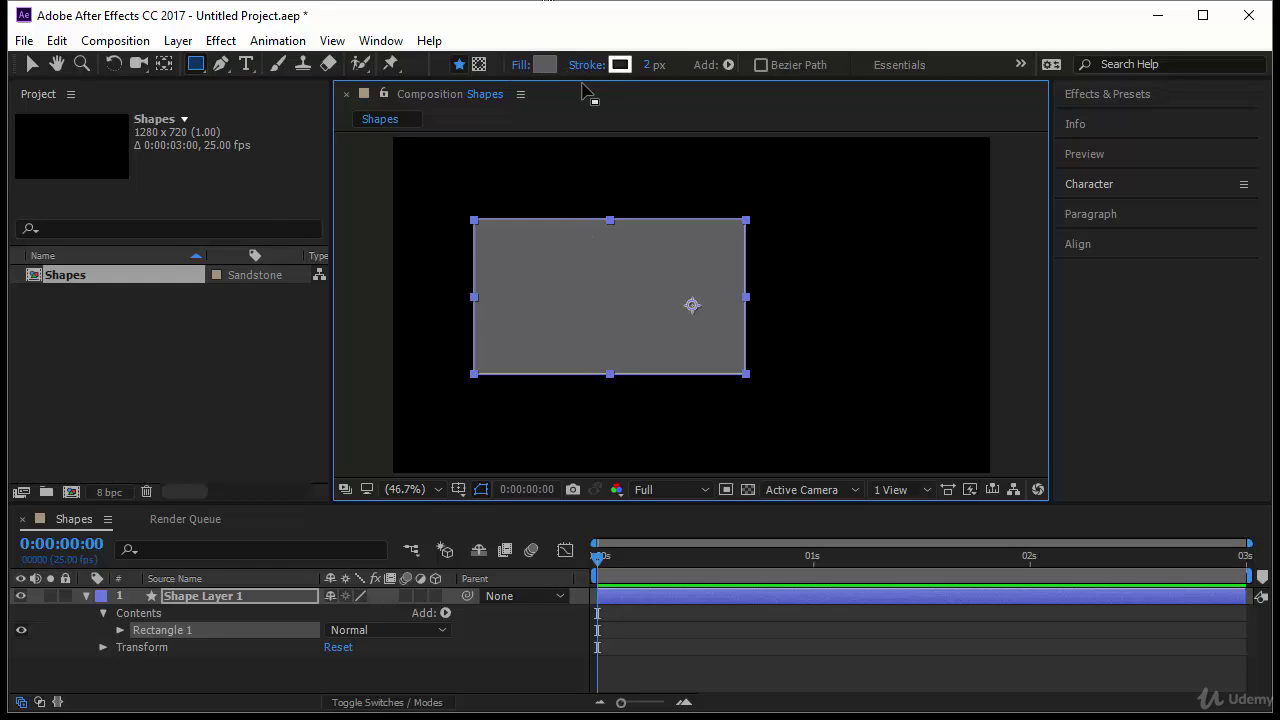
{"action": "left_click", "coordinate": [519, 70]}
{"action": "left_click_drag", "start_coordinate": [323, 252], "coordinate": [540, 179]}
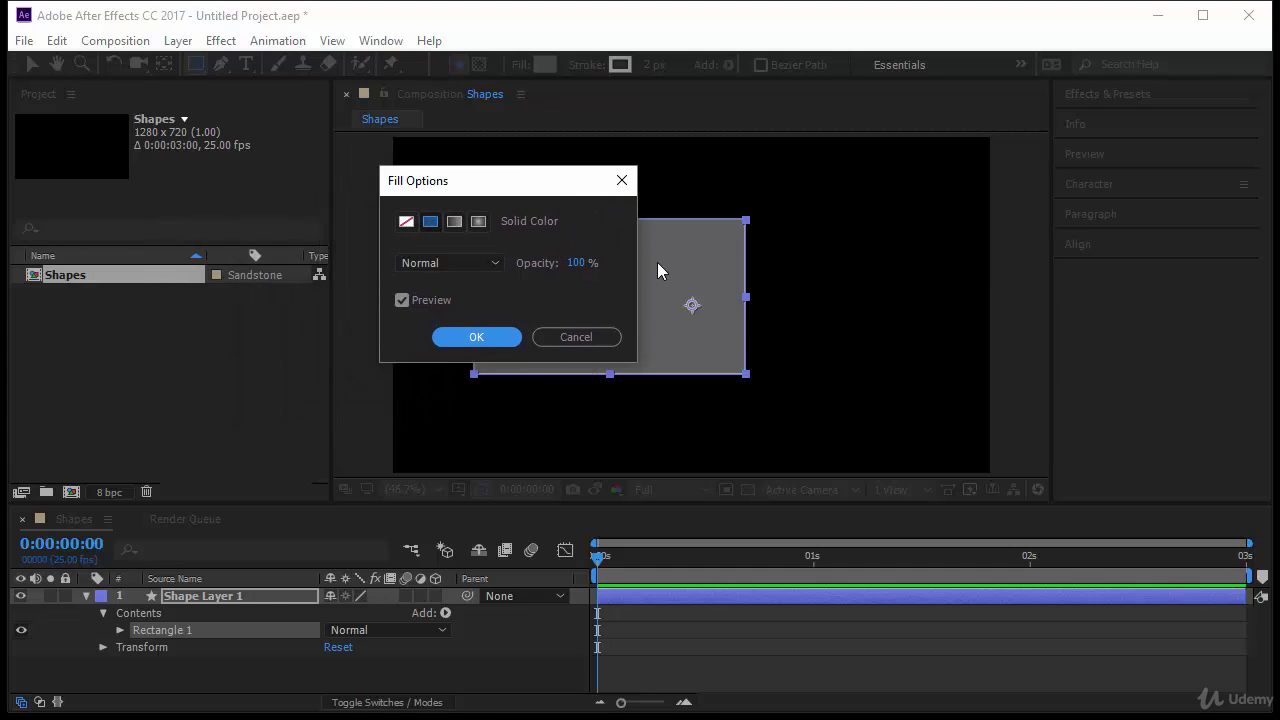
{"action": "left_click", "coordinate": [466, 264]}
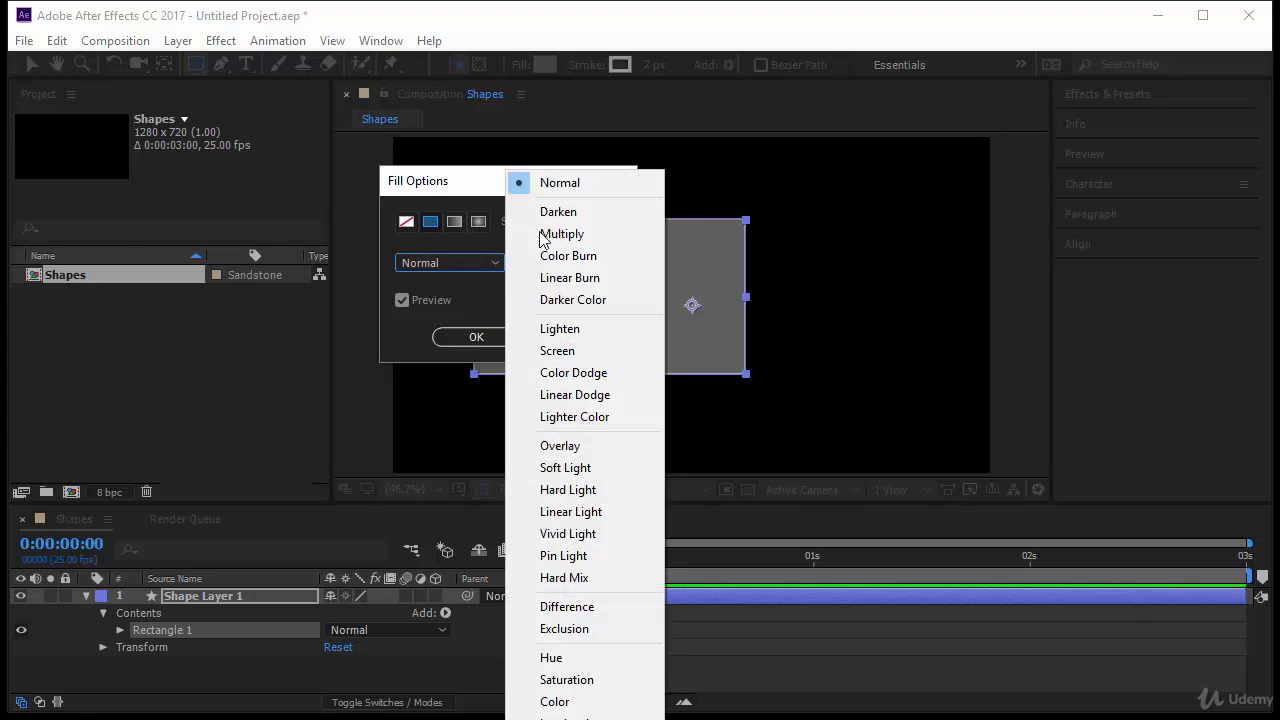
{"action": "left_click", "coordinate": [459, 297]}
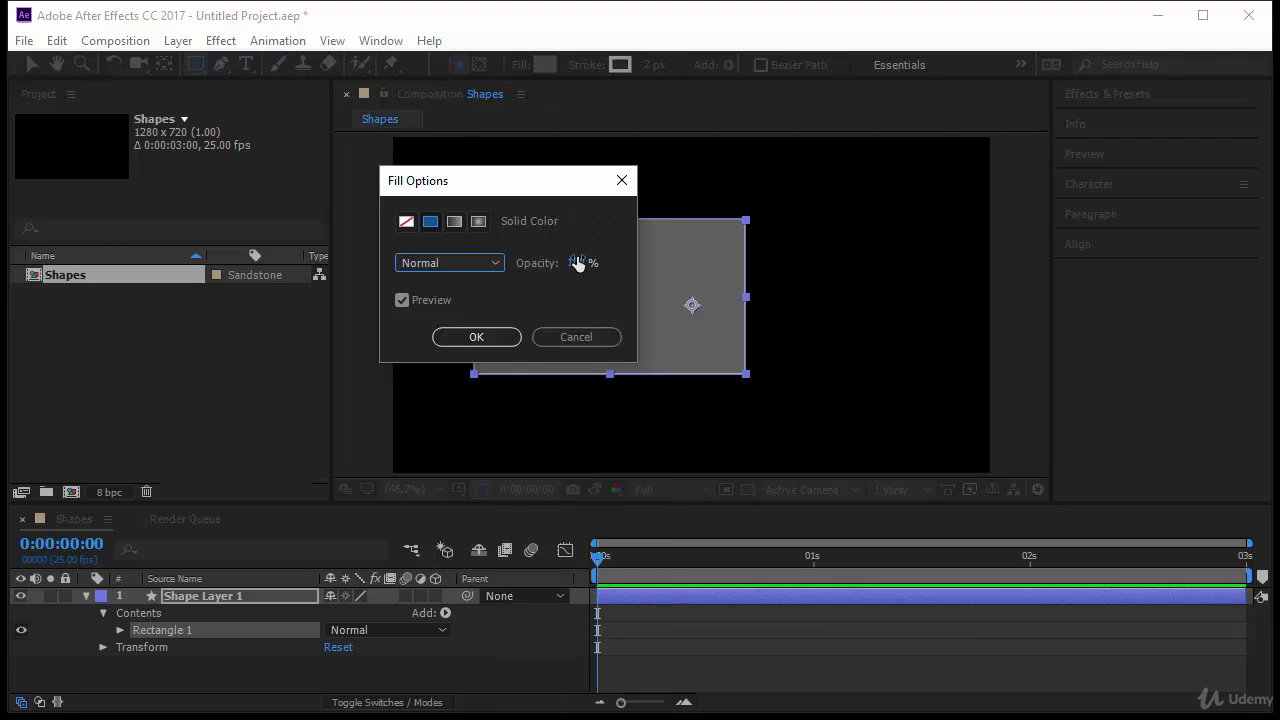
{"action": "left_click_drag", "start_coordinate": [566, 183], "coordinate": [424, 205]}
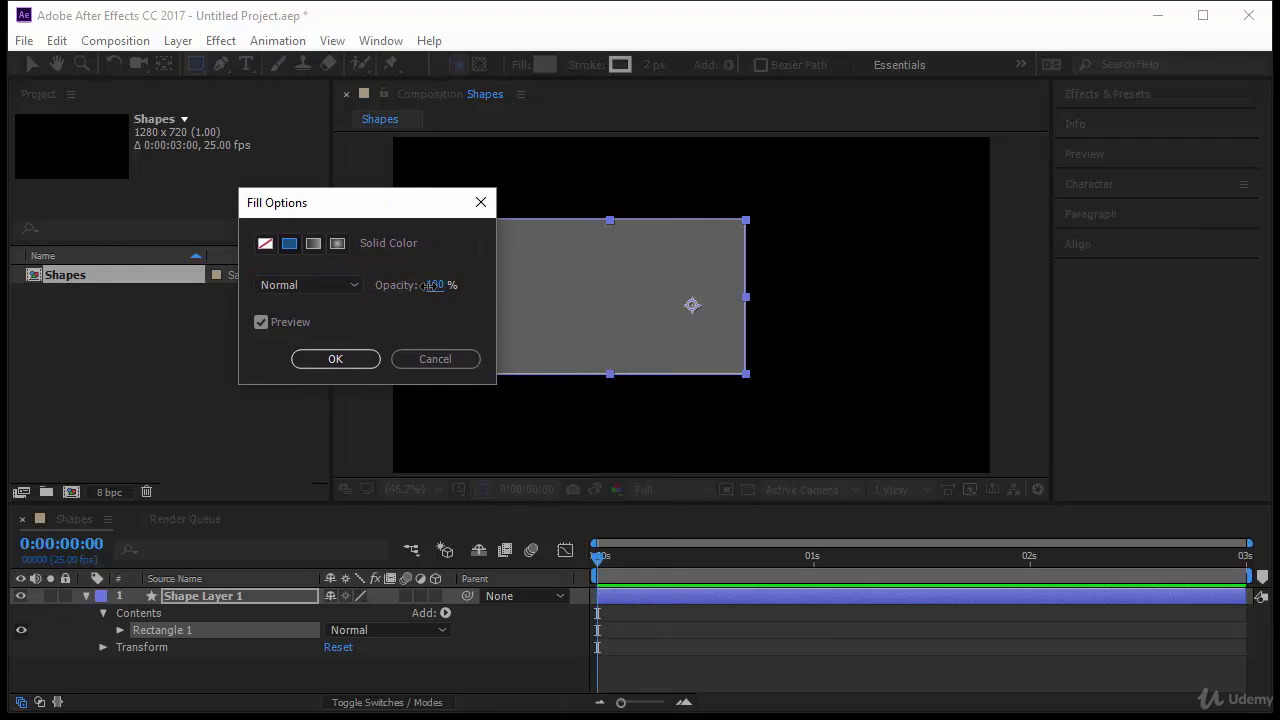
{"action": "left_click_drag", "start_coordinate": [428, 285], "coordinate": [481, 296]}
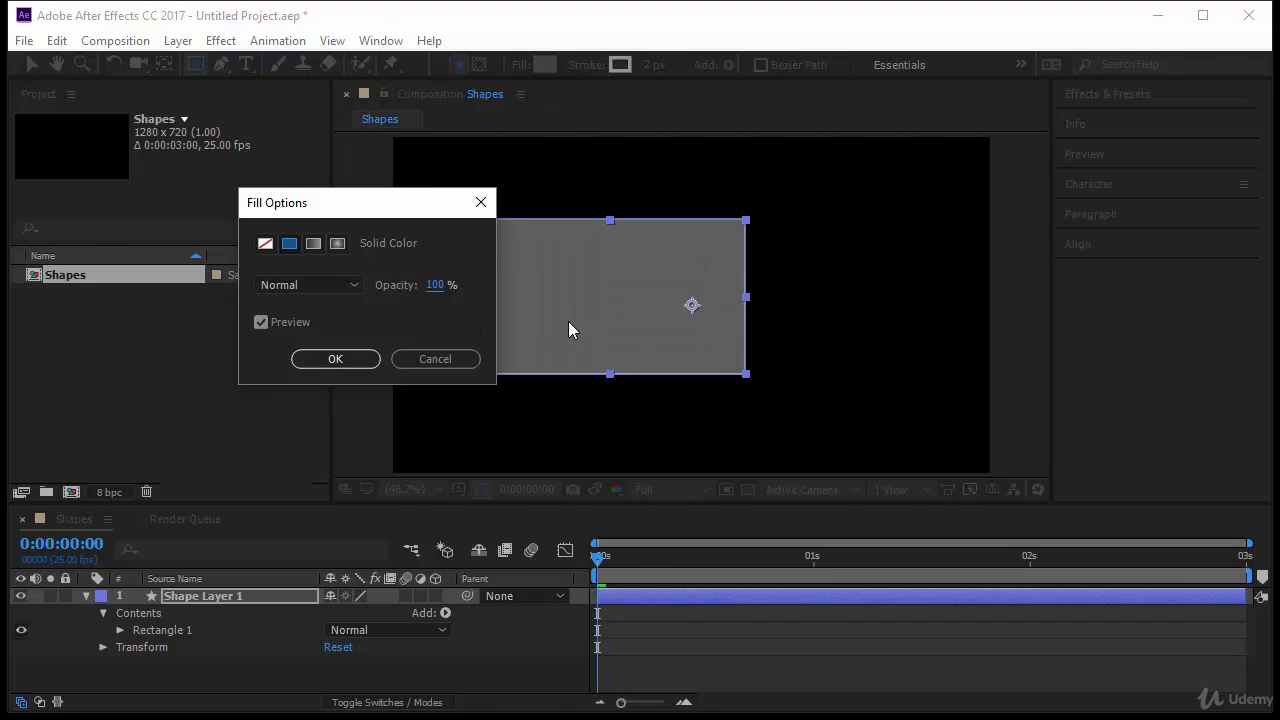
{"action": "key", "text": "Return"}
Set the rectangle's fill color to the slightly darker grey 5C5C5C.
{"action": "left_click", "coordinate": [544, 64]}
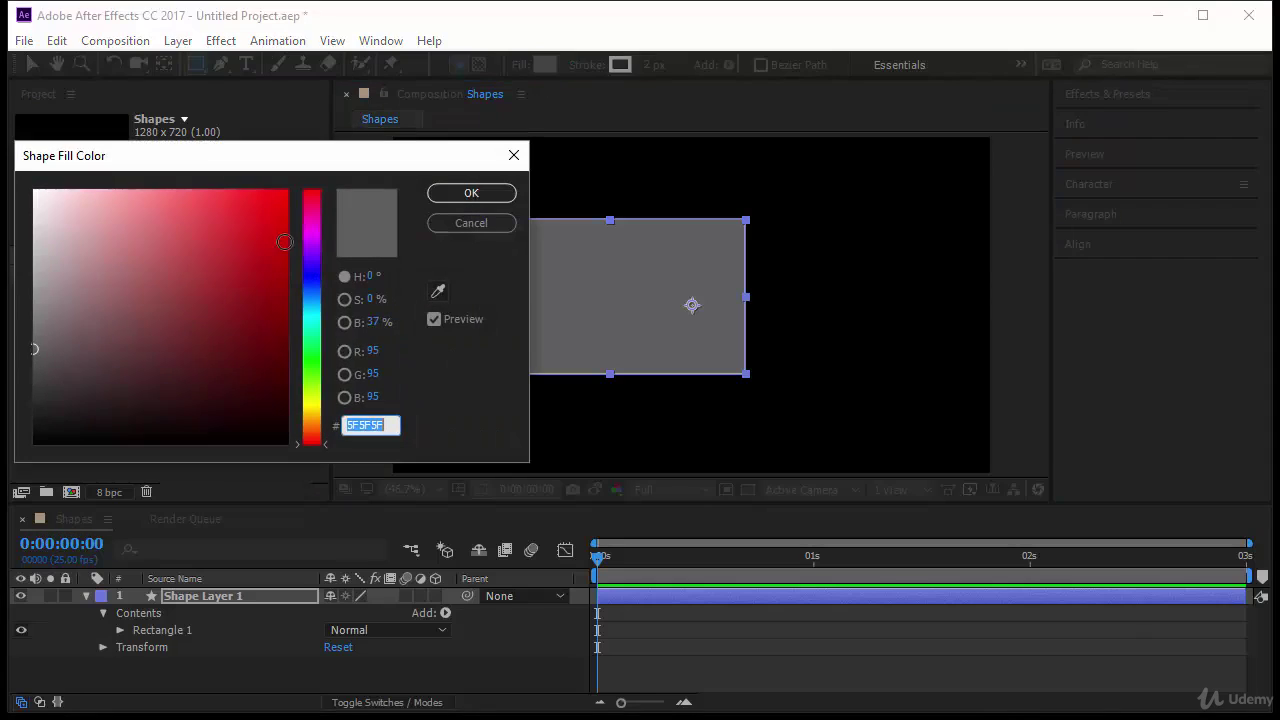
{"action": "left_click", "coordinate": [277, 286]}
{"action": "left_click", "coordinate": [287, 227]}
{"action": "mouse_move", "coordinate": [287, 227]}
{"action": "left_mouse_down"}
{"action": "mouse_move", "coordinate": [266, 282]}
{"action": "mouse_move", "coordinate": [12, 352]}
{"action": "left_mouse_up"}
{"action": "left_click", "coordinate": [471, 193]}
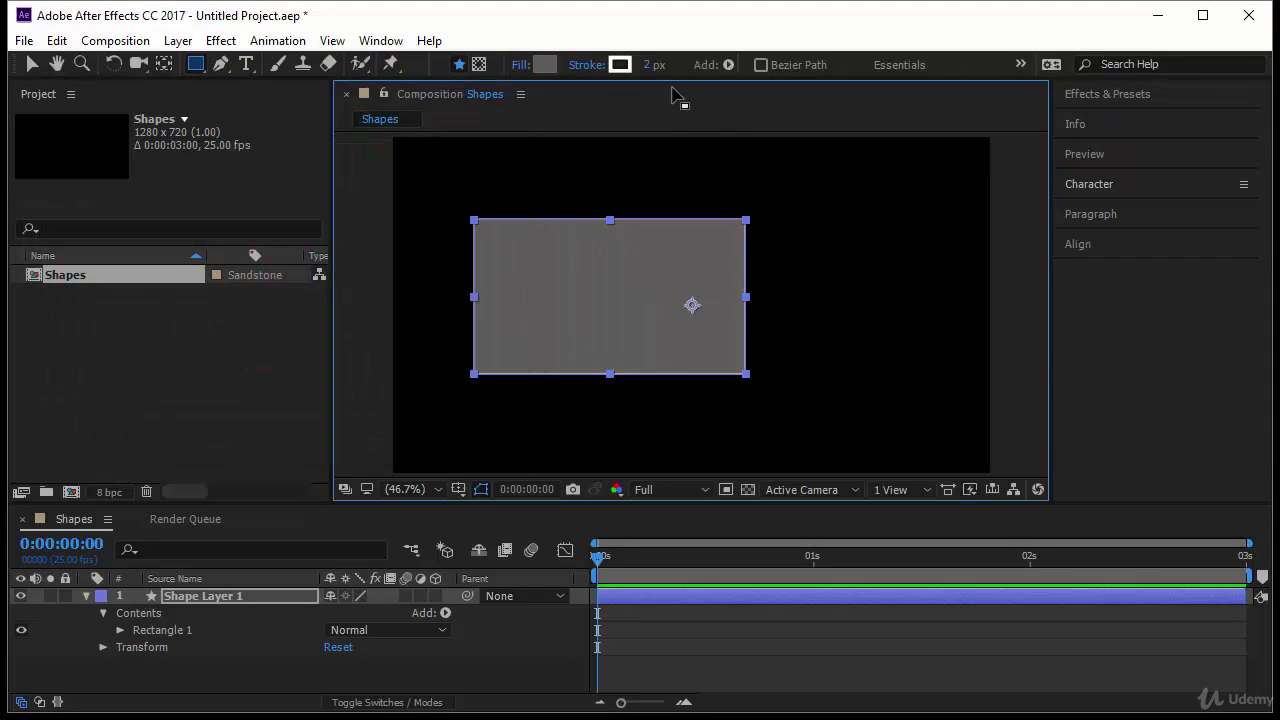
Examine the rectangle's stroke options and stroke color without changing them.
{"action": "left_click", "coordinate": [584, 66]}
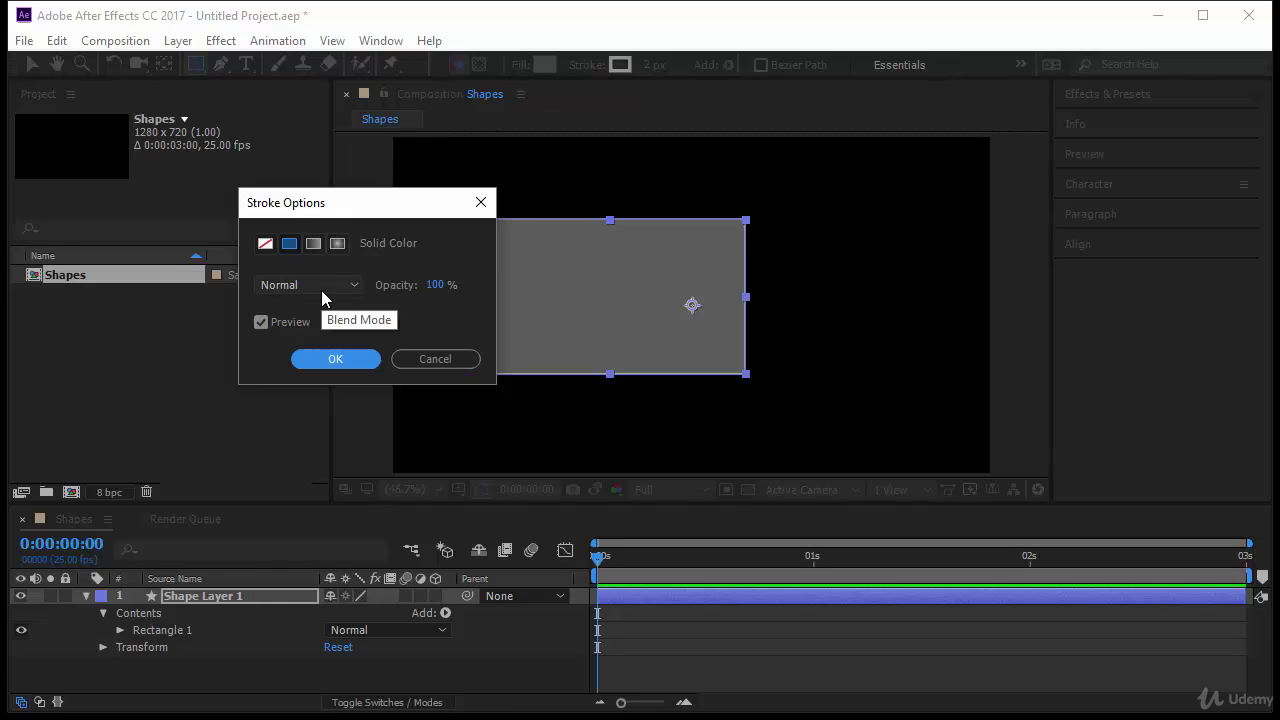
{"action": "left_click", "coordinate": [435, 362]}
{"action": "left_click", "coordinate": [619, 64]}
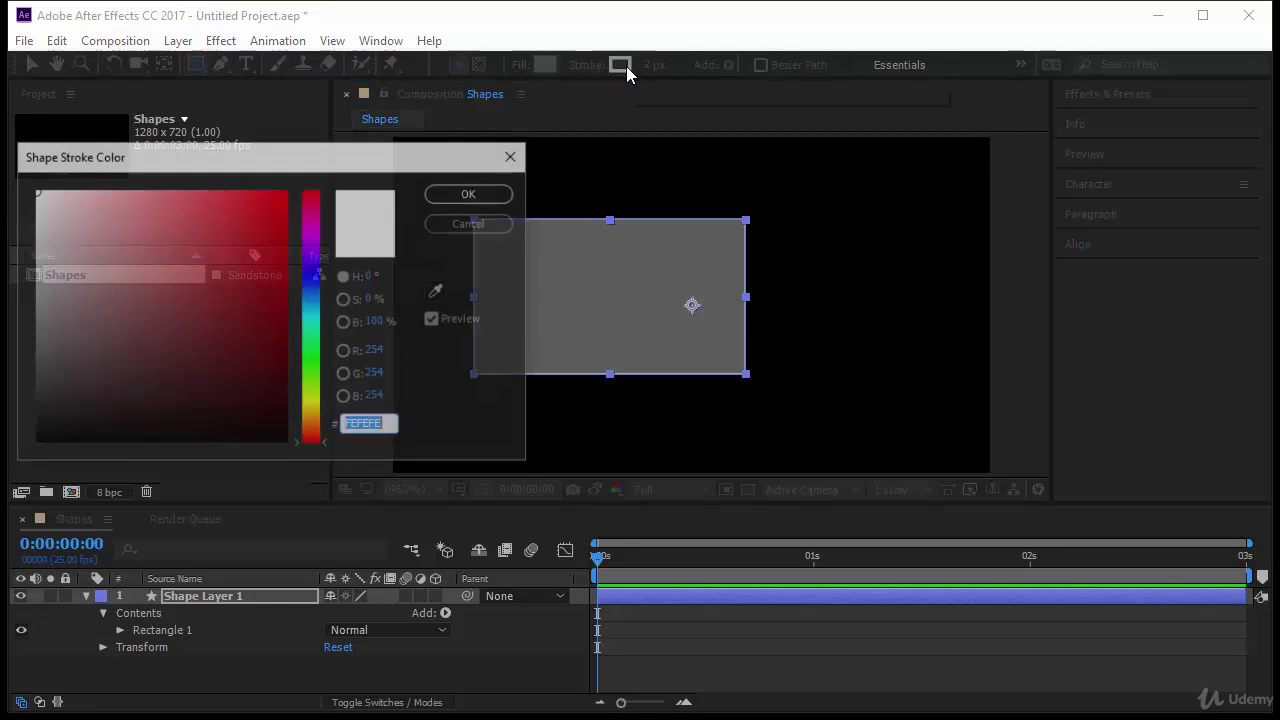
{"action": "left_click", "coordinate": [471, 223]}
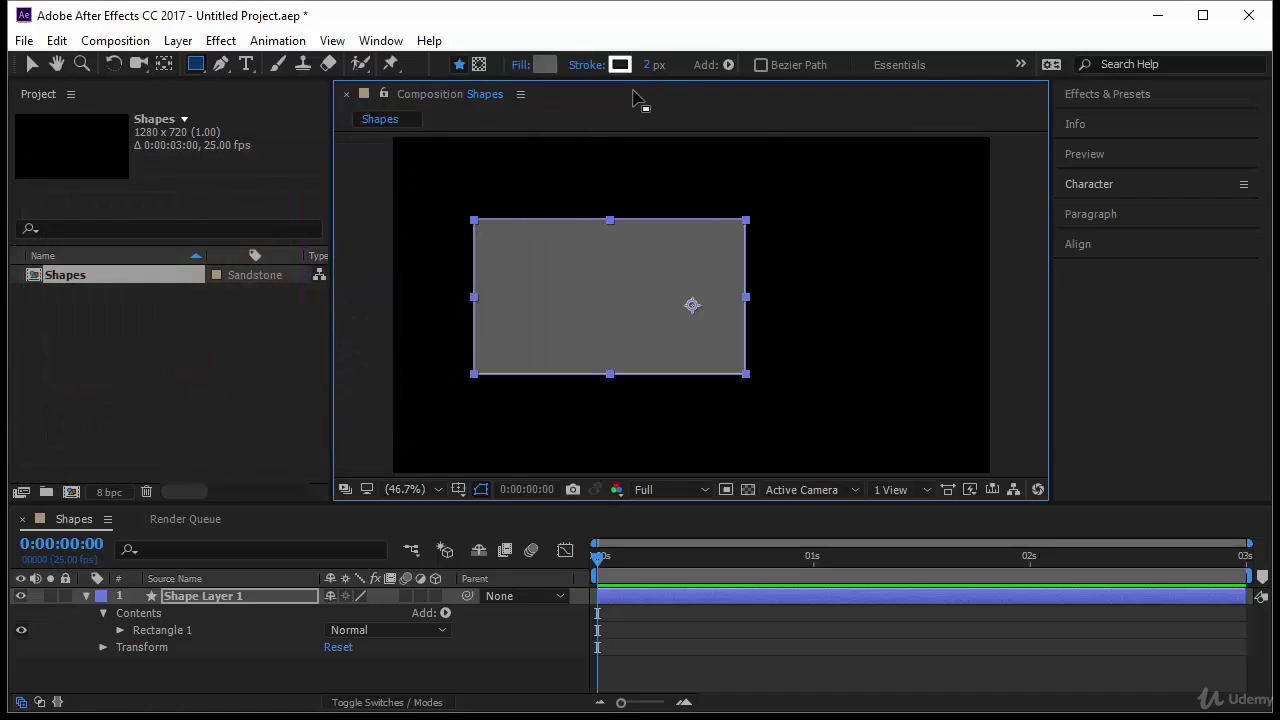
Set the rectangle's stroke width to 10 px.
{"action": "mouse_move", "coordinate": [648, 66]}
{"action": "left_mouse_down"}
{"action": "mouse_move", "coordinate": [785, 64]}
{"action": "mouse_move", "coordinate": [652, 76]}
{"action": "left_mouse_up"}
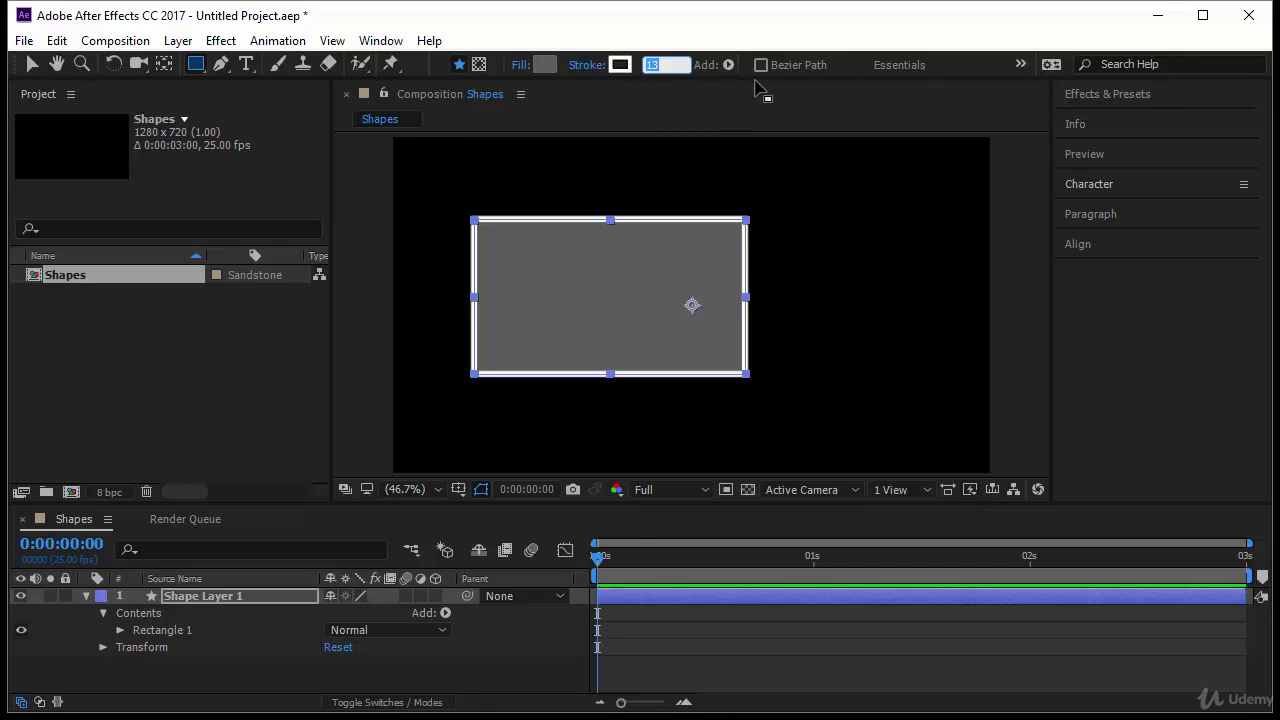
{"action": "type", "text": "10"}
{"action": "key", "text": "Return"}
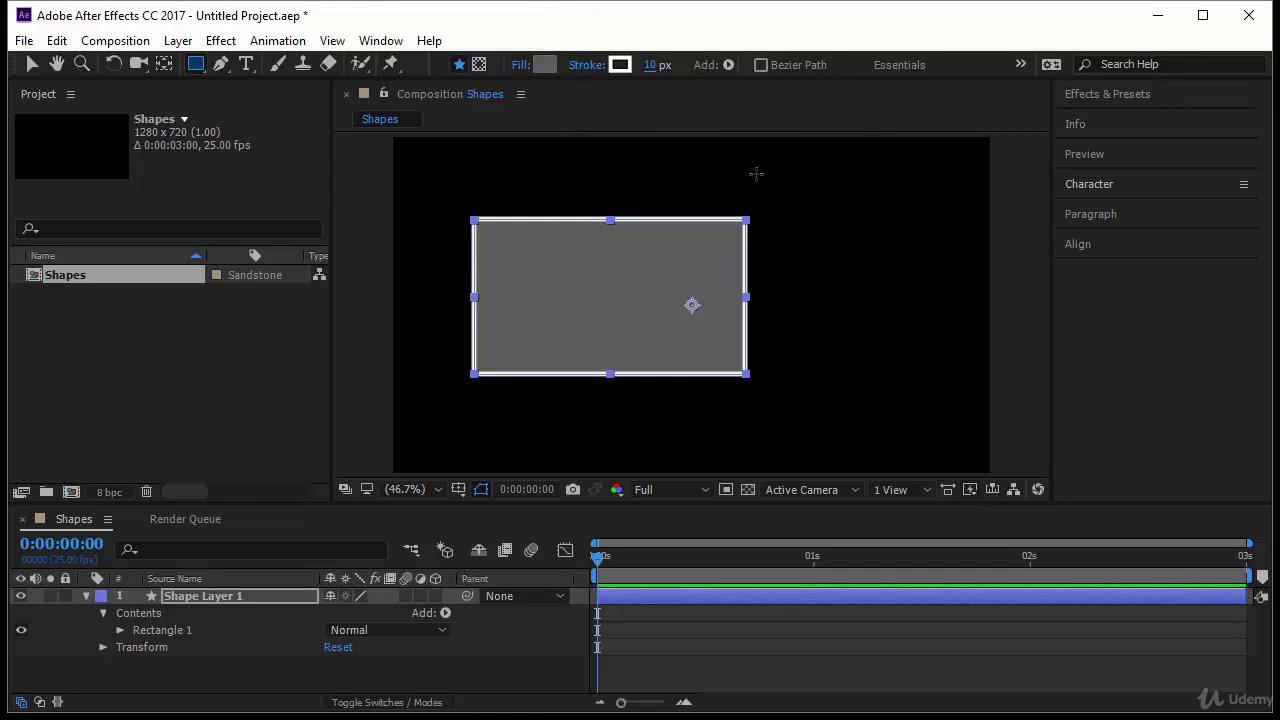
Deselect the rectangle to view its white outline, and delete the shape from the composition.
{"action": "left_click", "coordinate": [31, 66]}
{"action": "left_click", "coordinate": [823, 264]}
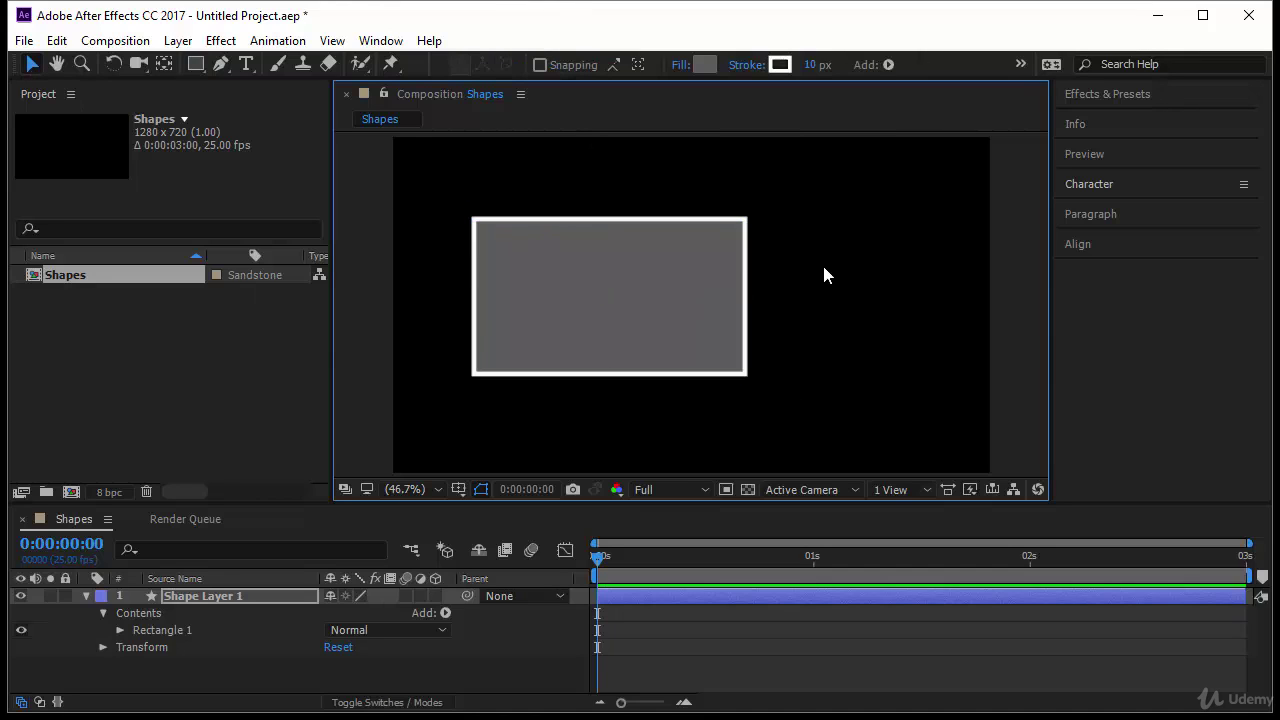
{"action": "left_click", "coordinate": [686, 298]}
{"action": "key", "text": "Delete"}
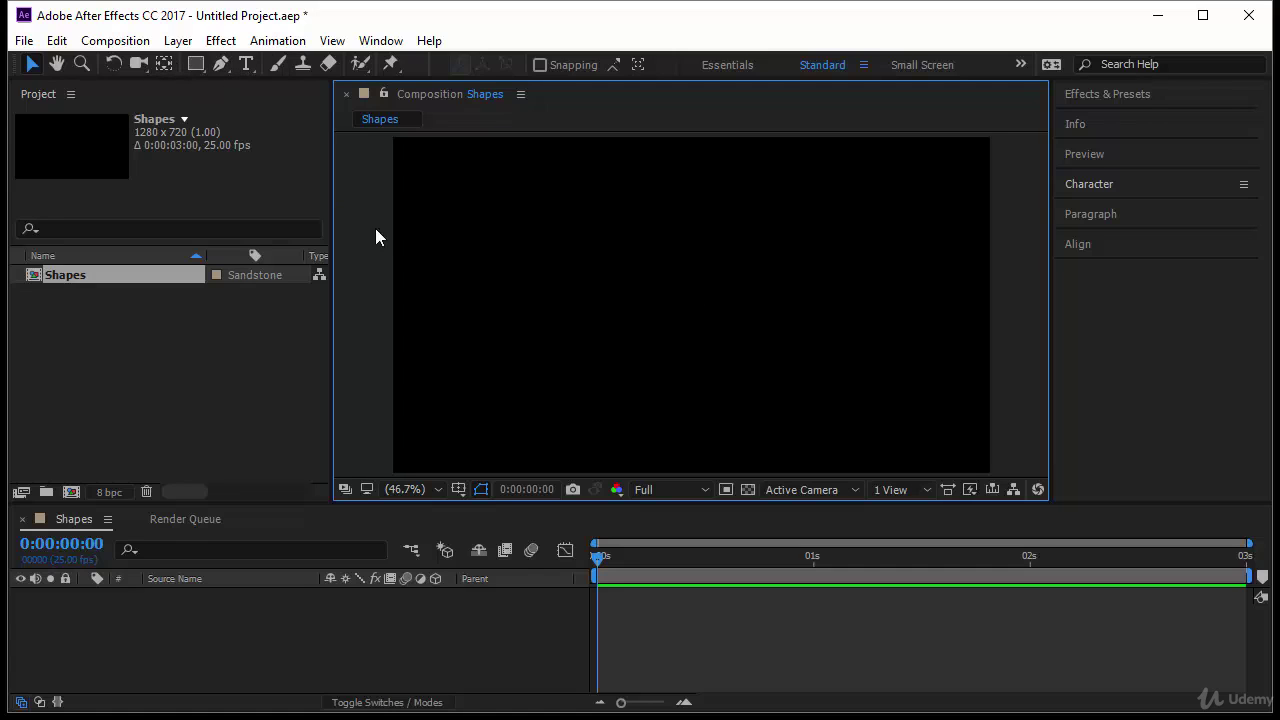
Activate the Rectangle tool and set the fill color for new shapes to a lighter grey.
{"action": "left_click", "coordinate": [198, 66]}
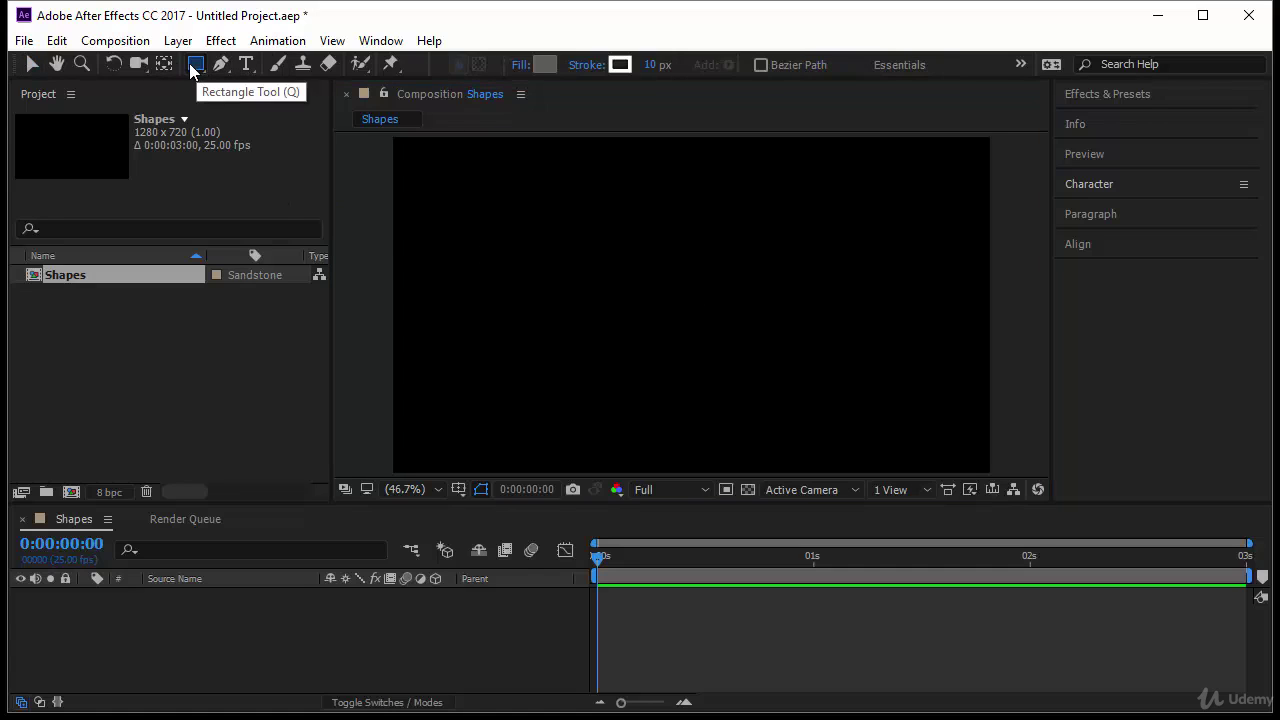
{"action": "left_click", "coordinate": [545, 68]}
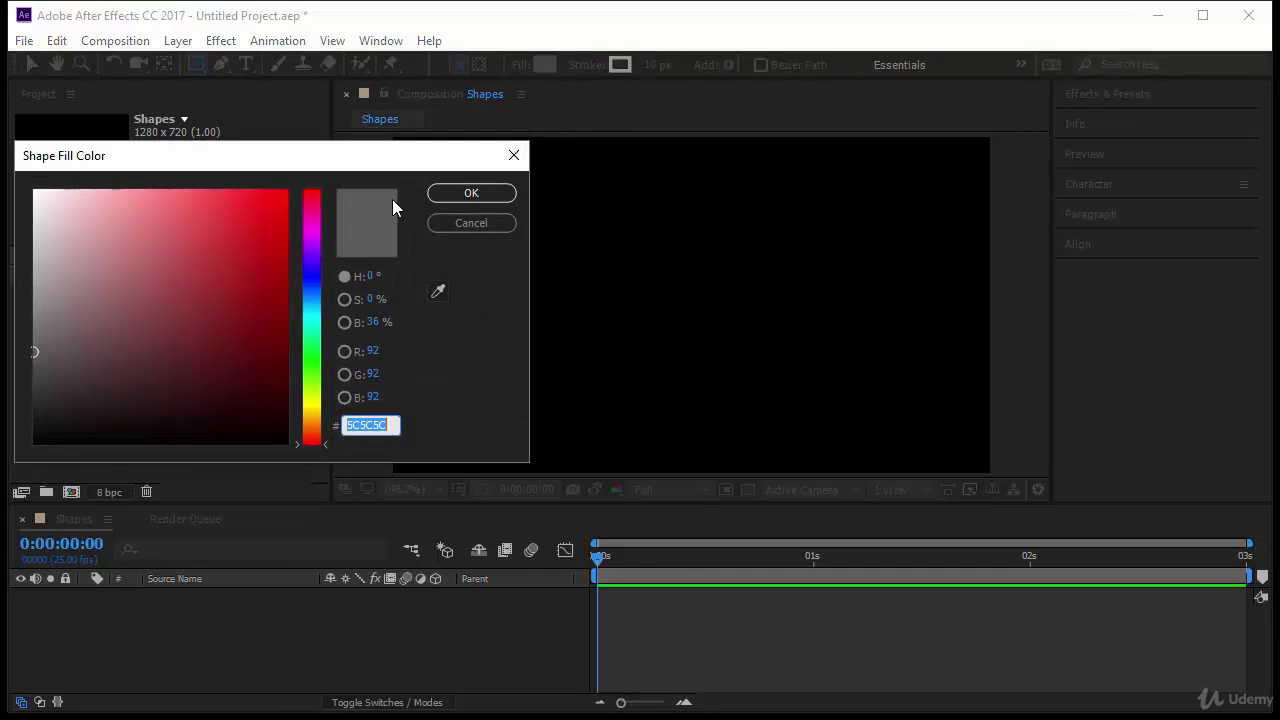
{"action": "mouse_move", "coordinate": [40, 352]}
{"action": "left_mouse_down"}
{"action": "mouse_move", "coordinate": [34, 371]}
{"action": "mouse_move", "coordinate": [32, 323]}
{"action": "left_mouse_up"}
{"action": "left_click", "coordinate": [466, 192]}
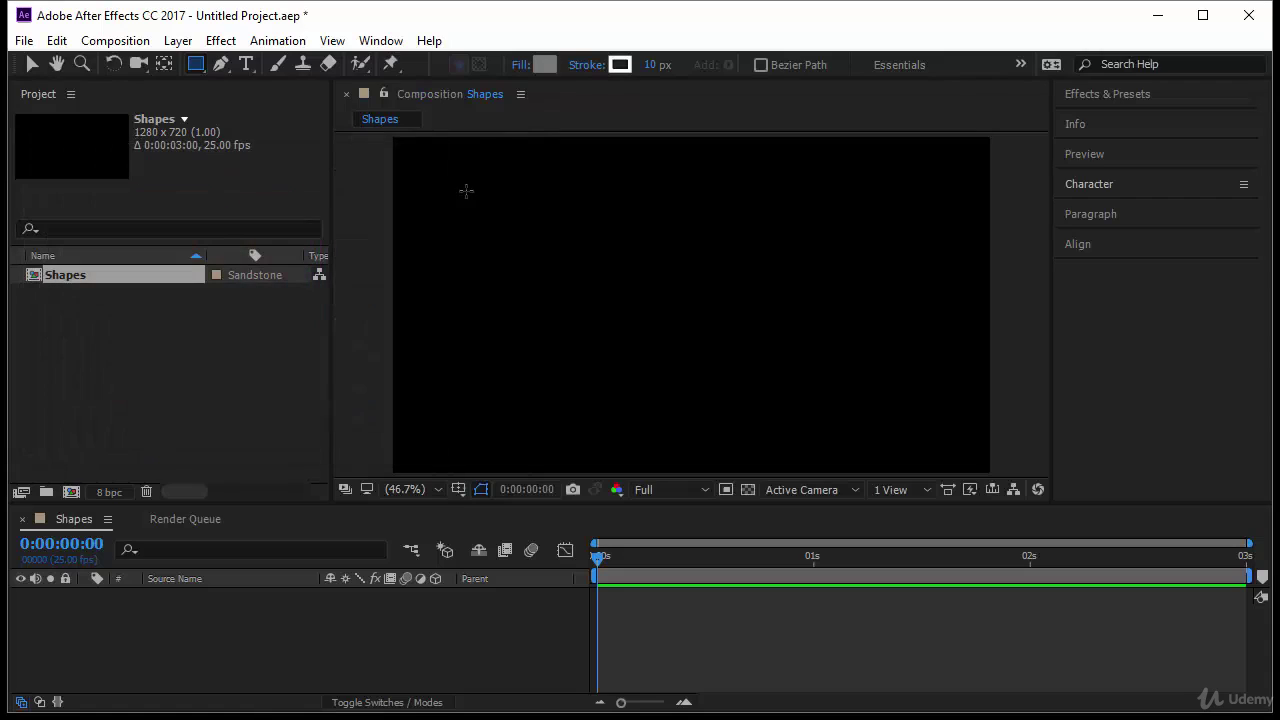
Leave the stroke options unchanged and set the stroke width for new shapes to 15 px.
{"action": "left_click", "coordinate": [591, 68]}
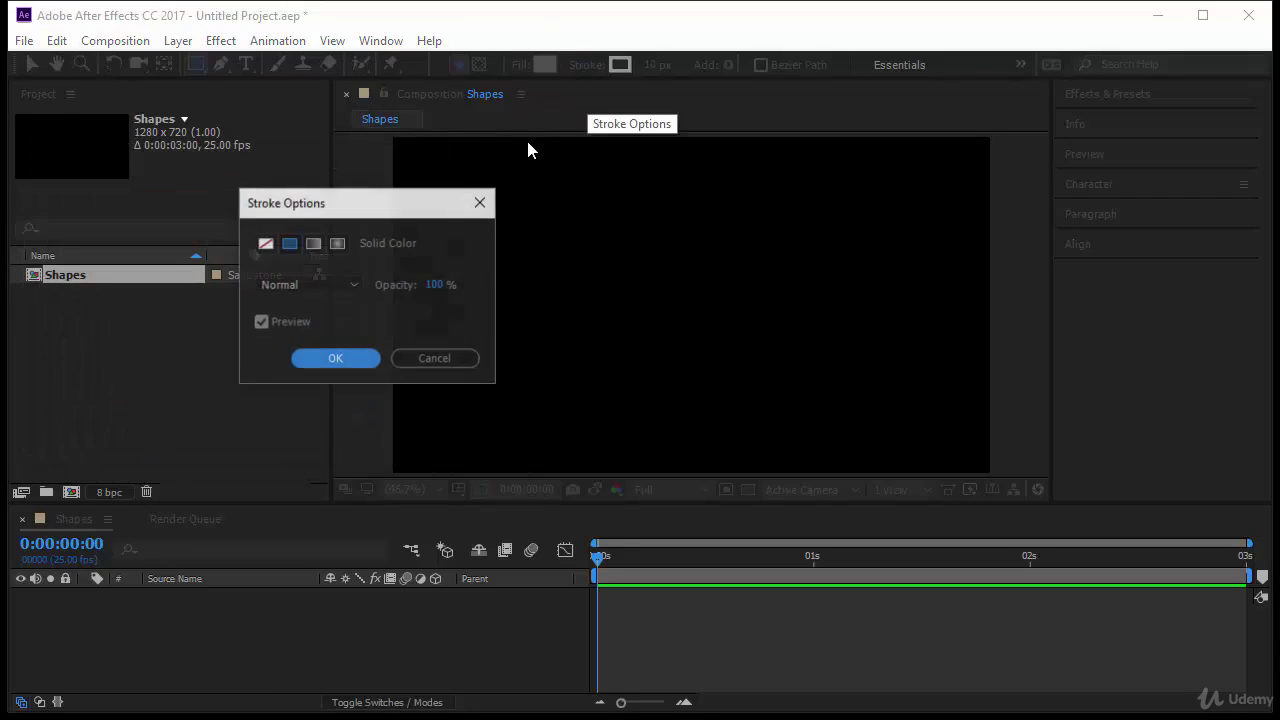
{"action": "left_click", "coordinate": [455, 352]}
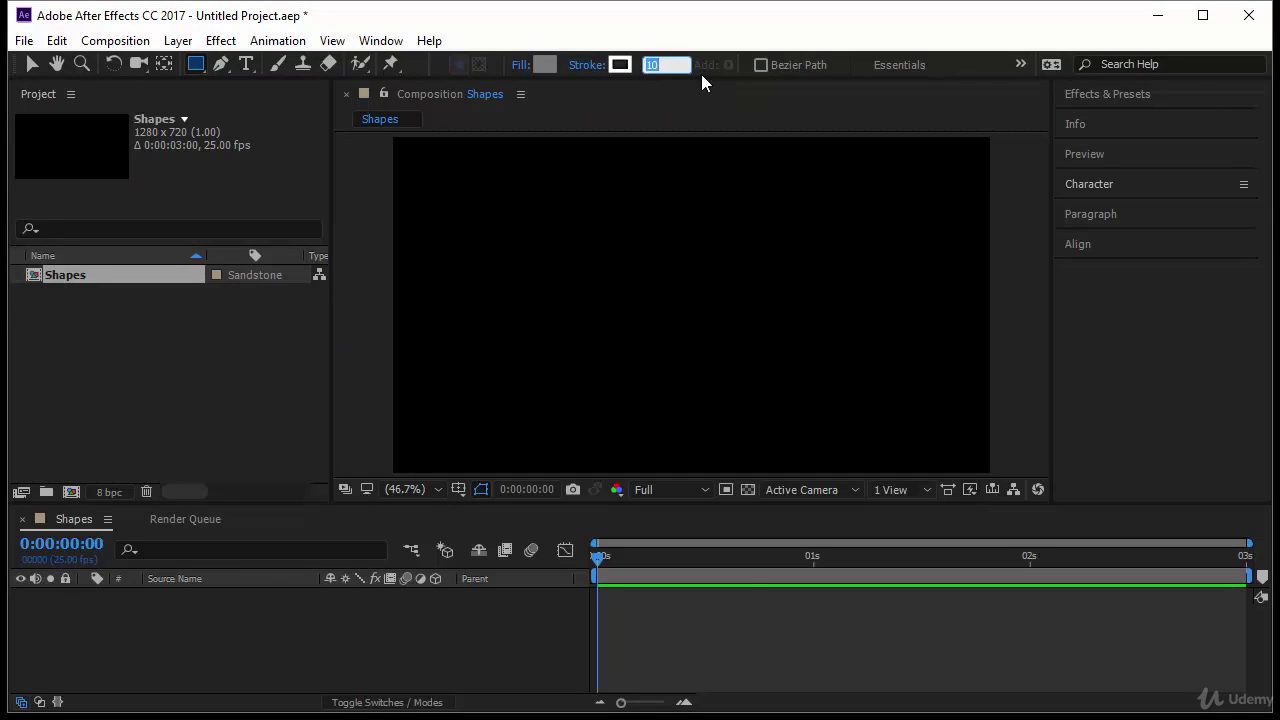
{"action": "type", "text": "15"}
{"action": "key", "text": "Return"}
Draw a wide rectangle over the middle of the composition and delete it after choosing the Ellipse tool.
{"action": "mouse_move", "coordinate": [519, 216]}
{"action": "left_mouse_down"}
{"action": "mouse_move", "coordinate": [730, 382]}
{"action": "mouse_move", "coordinate": [830, 378]}
{"action": "left_mouse_up"}
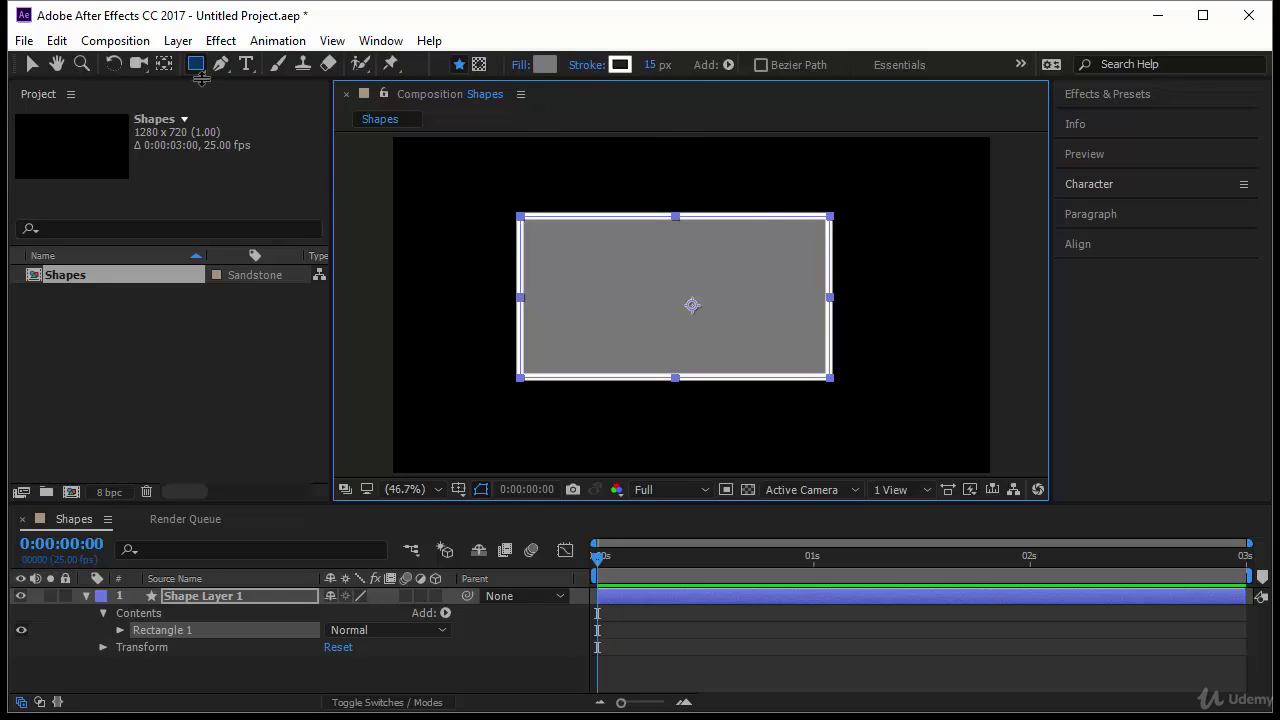
{"action": "left_click_drag", "start_coordinate": [195, 65], "coordinate": [238, 111]}
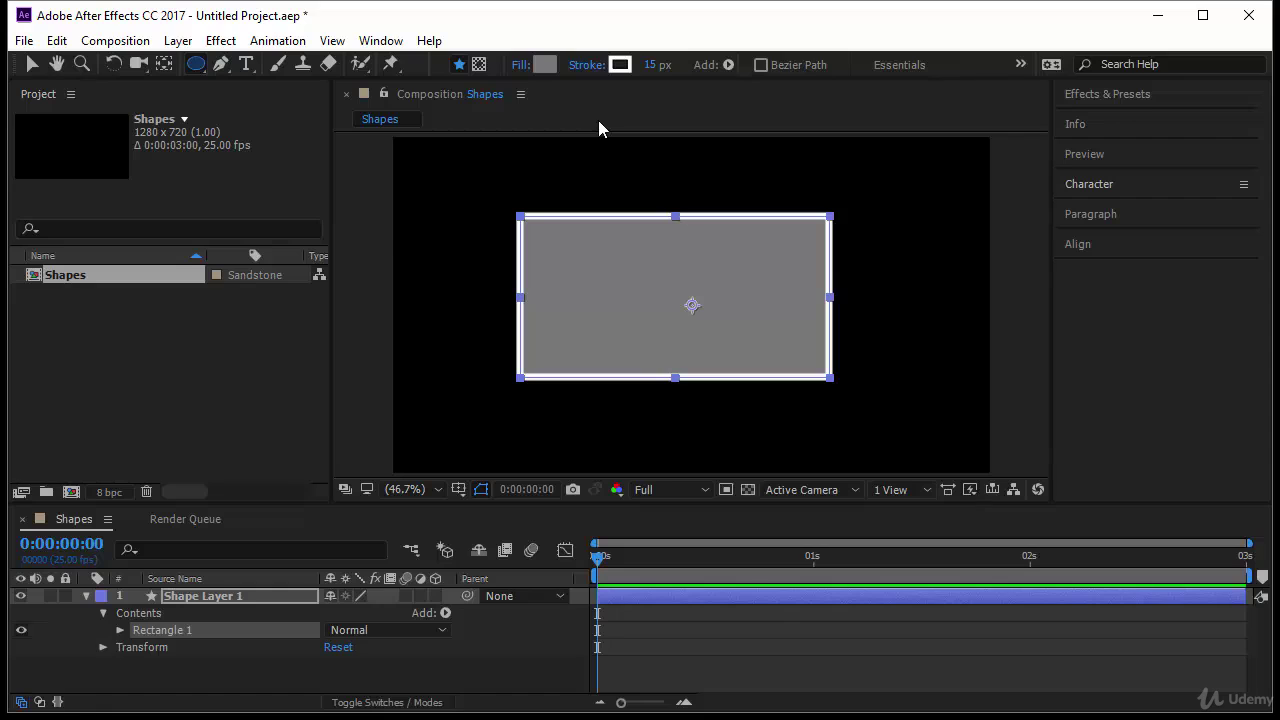
{"action": "key", "text": "Delete"}
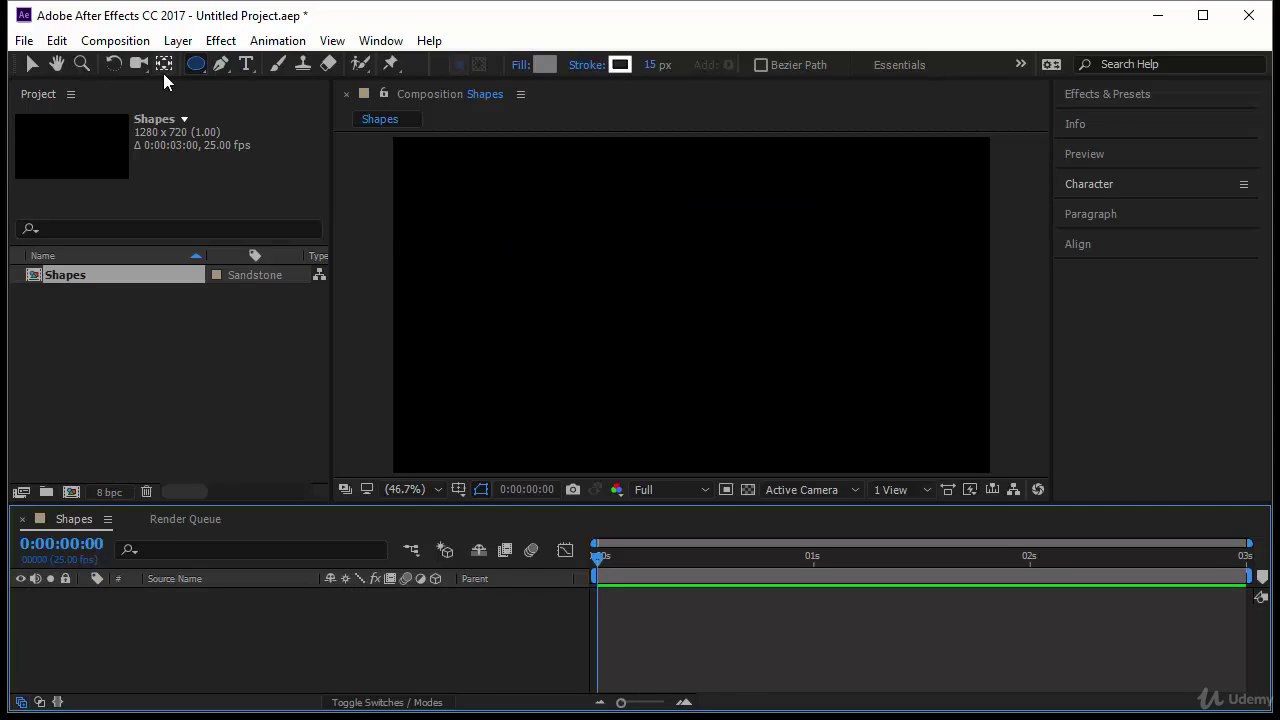
Draw a freehand ellipse in the upper-left area of the composition and delete its shape layer.
{"action": "mouse_move", "coordinate": [497, 227]}
{"action": "left_mouse_down"}
{"action": "mouse_move", "coordinate": [531, 309]}
{"action": "mouse_move", "coordinate": [654, 358]}
{"action": "mouse_move", "coordinate": [648, 393]}
{"action": "mouse_move", "coordinate": [654, 371]}
{"action": "mouse_move", "coordinate": [623, 351]}
{"action": "mouse_move", "coordinate": [654, 366]}
{"action": "mouse_move", "coordinate": [656, 343]}
{"action": "mouse_move", "coordinate": [603, 373]}
{"action": "mouse_move", "coordinate": [630, 365]}
{"action": "mouse_move", "coordinate": [646, 291]}
{"action": "mouse_move", "coordinate": [880, 300]}
{"action": "mouse_move", "coordinate": [929, 420]}
{"action": "mouse_move", "coordinate": [699, 441]}
{"action": "mouse_move", "coordinate": [553, 321]}
{"action": "mouse_move", "coordinate": [654, 303]}
{"action": "mouse_move", "coordinate": [929, 312]}
{"action": "mouse_move", "coordinate": [772, 462]}
{"action": "mouse_move", "coordinate": [580, 378]}
{"action": "mouse_move", "coordinate": [763, 369]}
{"action": "mouse_move", "coordinate": [572, 307]}
{"action": "left_mouse_up"}
{"action": "key", "text": "space"}
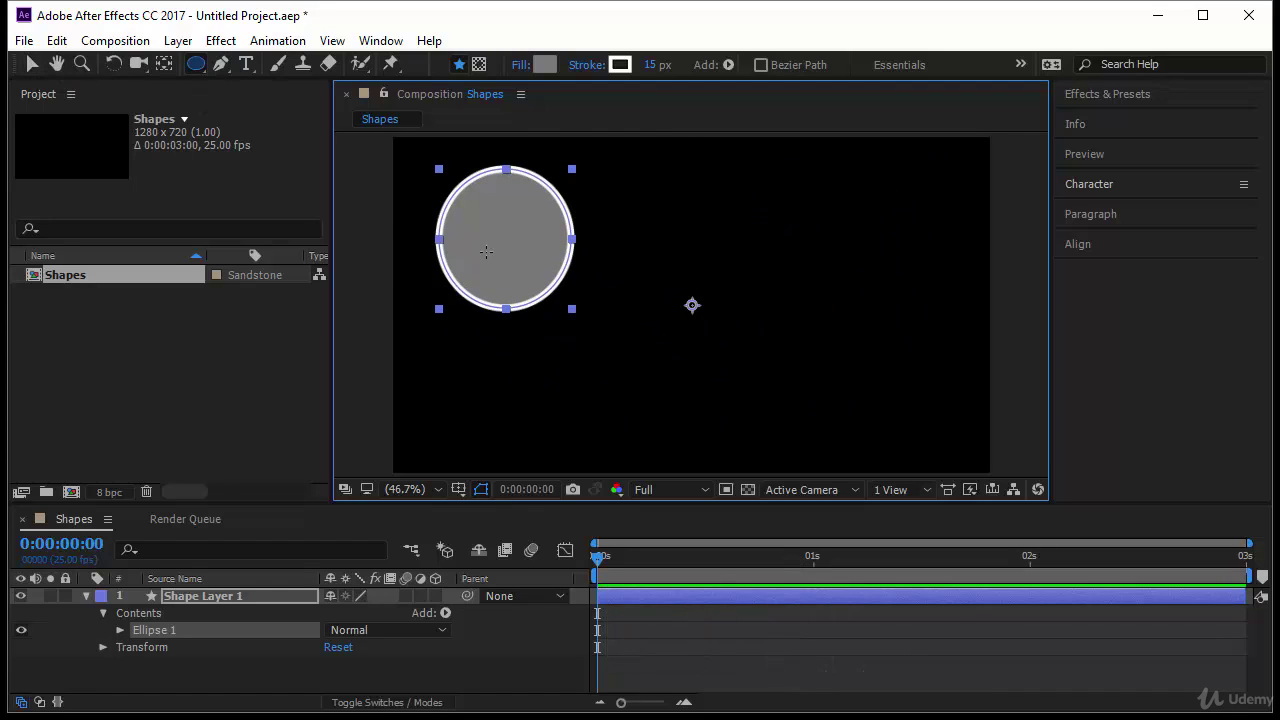
{"action": "key", "text": "v"}
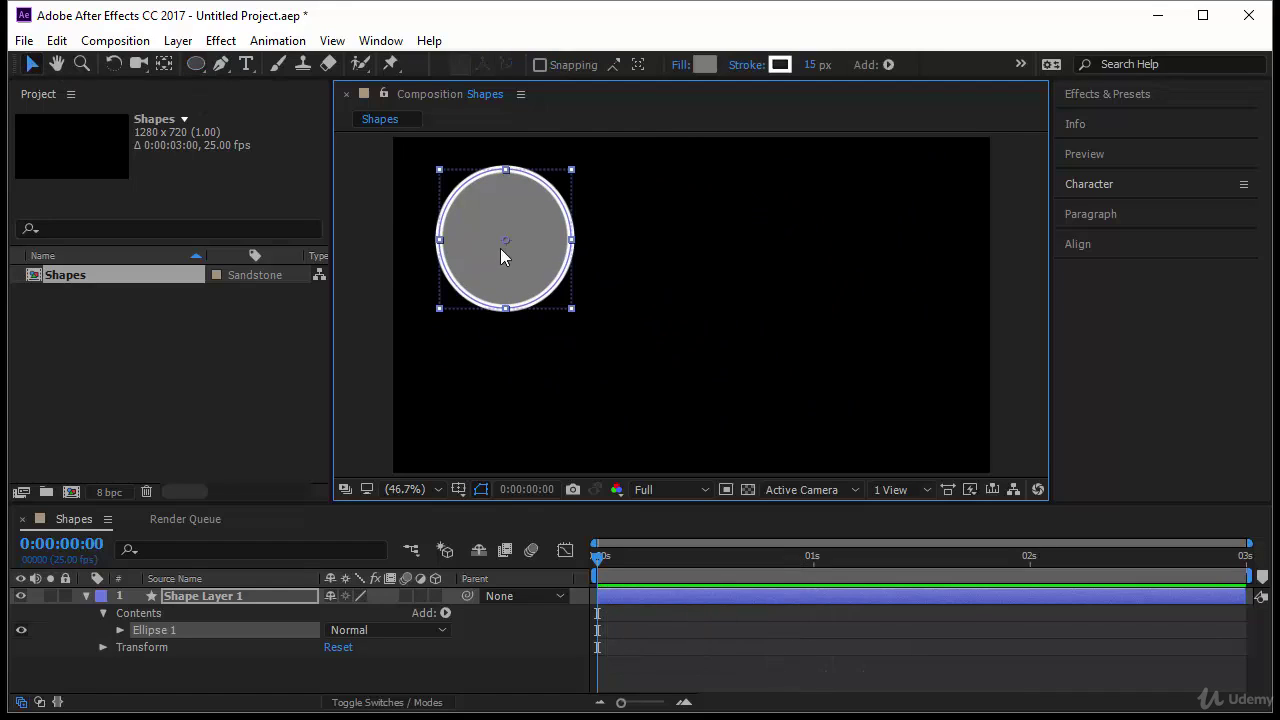
{"action": "left_click", "coordinate": [269, 600]}
{"action": "key", "text": "Delete"}
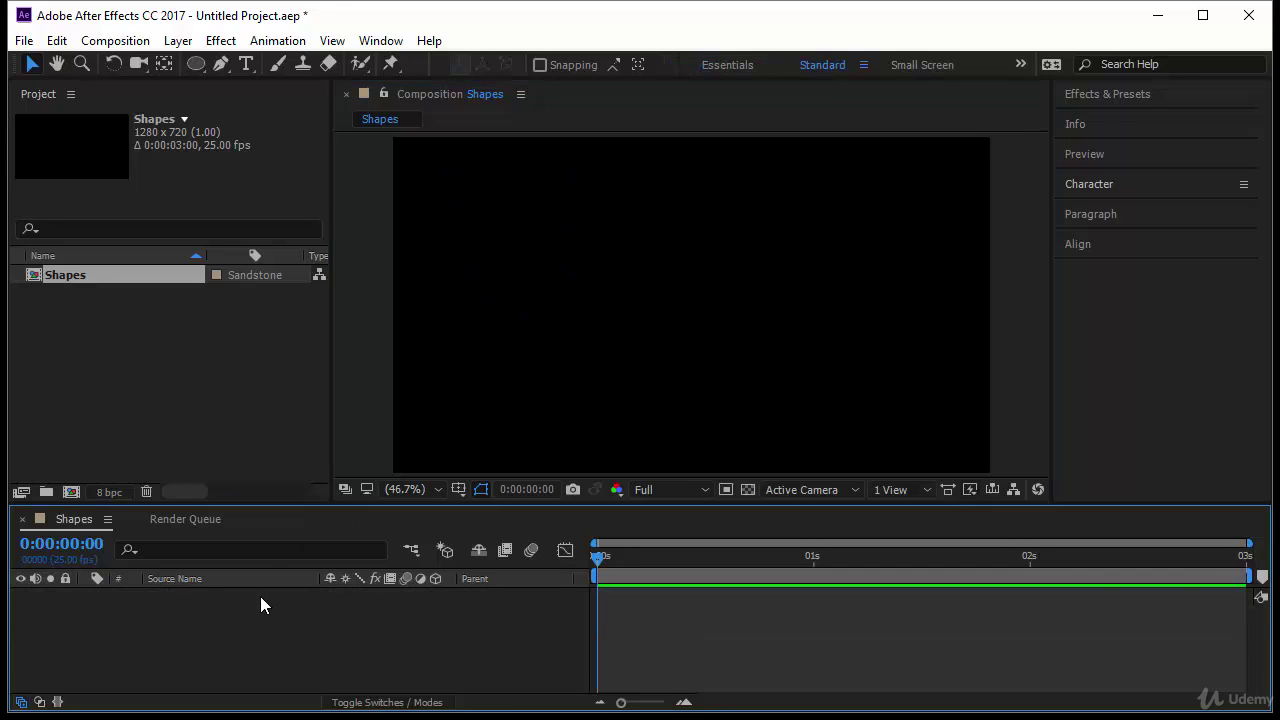
Draw a perfect square with the Rectangle tool and a perfect circle to its right on a separate shape layer.
{"action": "left_click", "coordinate": [196, 63]}
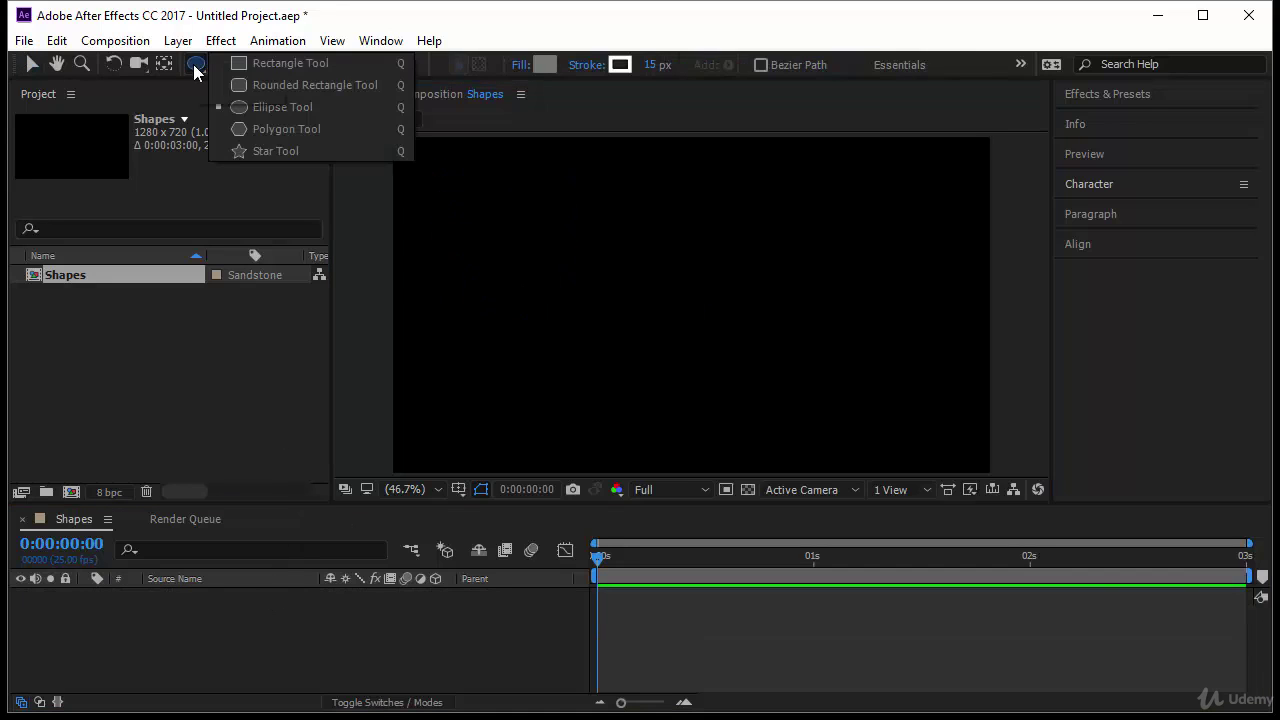
{"action": "left_click", "coordinate": [272, 66]}
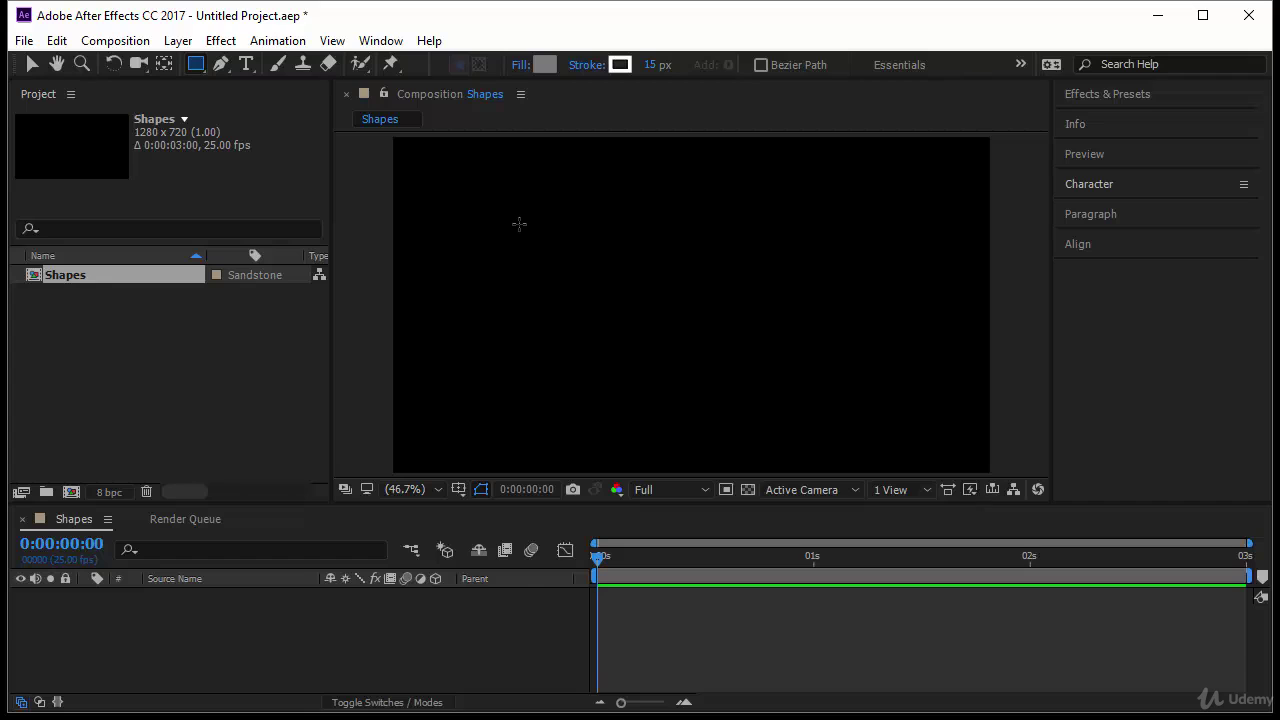
{"action": "mouse_move", "coordinate": [517, 222]}
{"action": "left_mouse_down"}
{"action": "mouse_move", "coordinate": [563, 336]}
{"action": "mouse_move", "coordinate": [716, 370]}
{"action": "mouse_move", "coordinate": [772, 402]}
{"action": "mouse_move", "coordinate": [856, 352]}
{"action": "mouse_move", "coordinate": [666, 337]}
{"action": "mouse_move", "coordinate": [620, 354]}
{"action": "mouse_move", "coordinate": [618, 299]}
{"action": "mouse_move", "coordinate": [630, 332]}
{"action": "mouse_move", "coordinate": [716, 425]}
{"action": "mouse_move", "coordinate": [720, 398]}
{"action": "mouse_move", "coordinate": [614, 320]}
{"action": "mouse_move", "coordinate": [700, 404]}
{"action": "mouse_move", "coordinate": [636, 341]}
{"action": "left_mouse_up"}
{"action": "key", "text": "shift"}
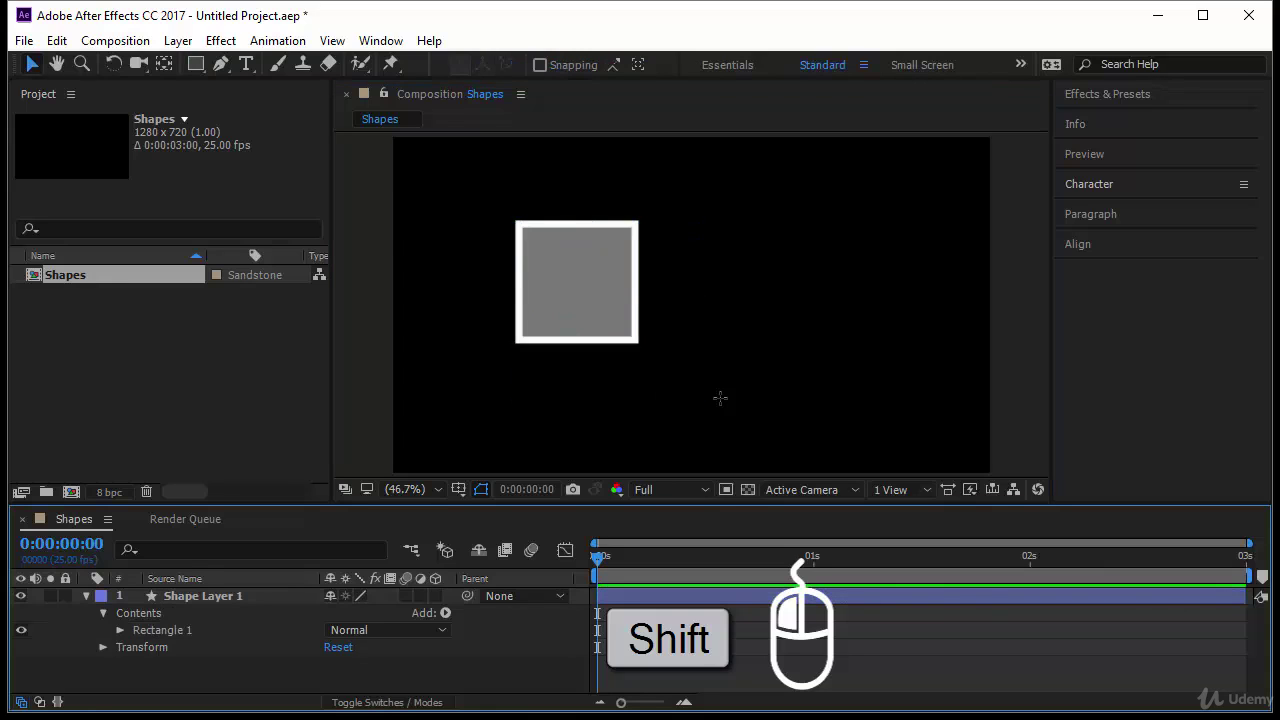
{"action": "key", "text": "q"}
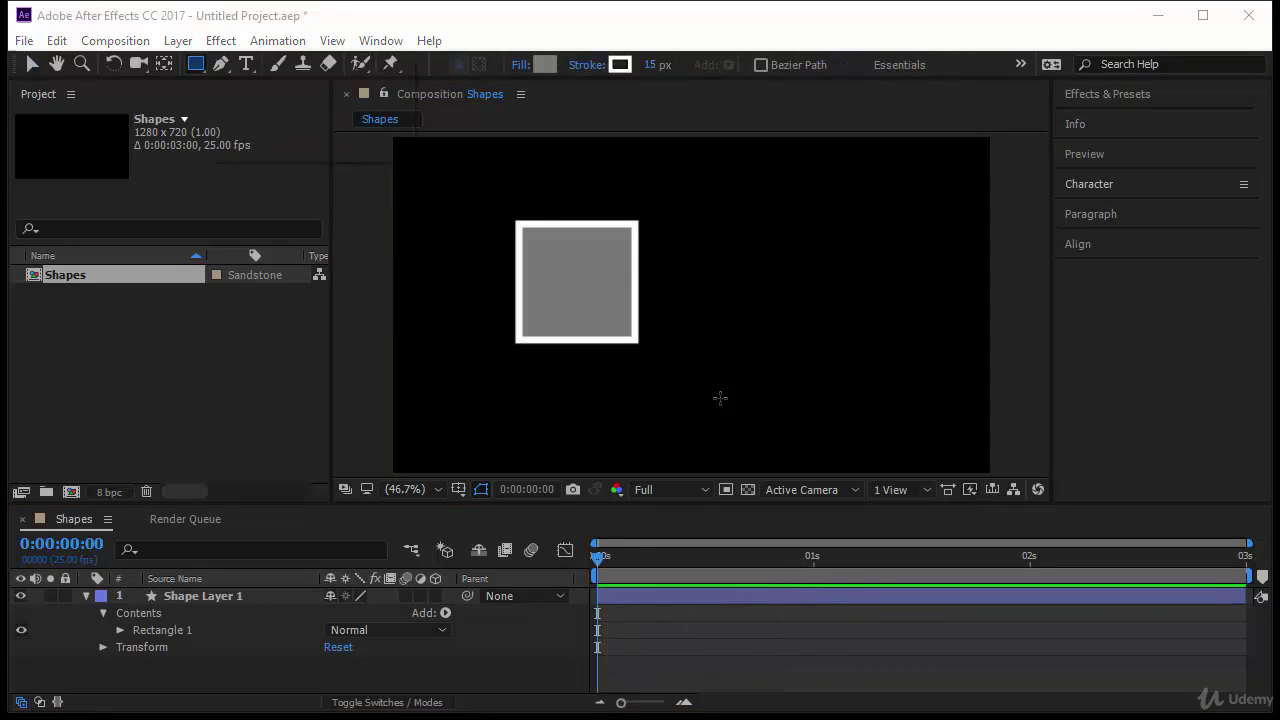
{"action": "mouse_move", "coordinate": [706, 225]}
{"action": "left_mouse_down"}
{"action": "mouse_move", "coordinate": [786, 371]}
{"action": "mouse_move", "coordinate": [858, 378]}
{"action": "mouse_move", "coordinate": [851, 393]}
{"action": "mouse_move", "coordinate": [866, 386]}
{"action": "mouse_move", "coordinate": [903, 426]}
{"action": "mouse_move", "coordinate": [837, 355]}
{"action": "left_mouse_up"}
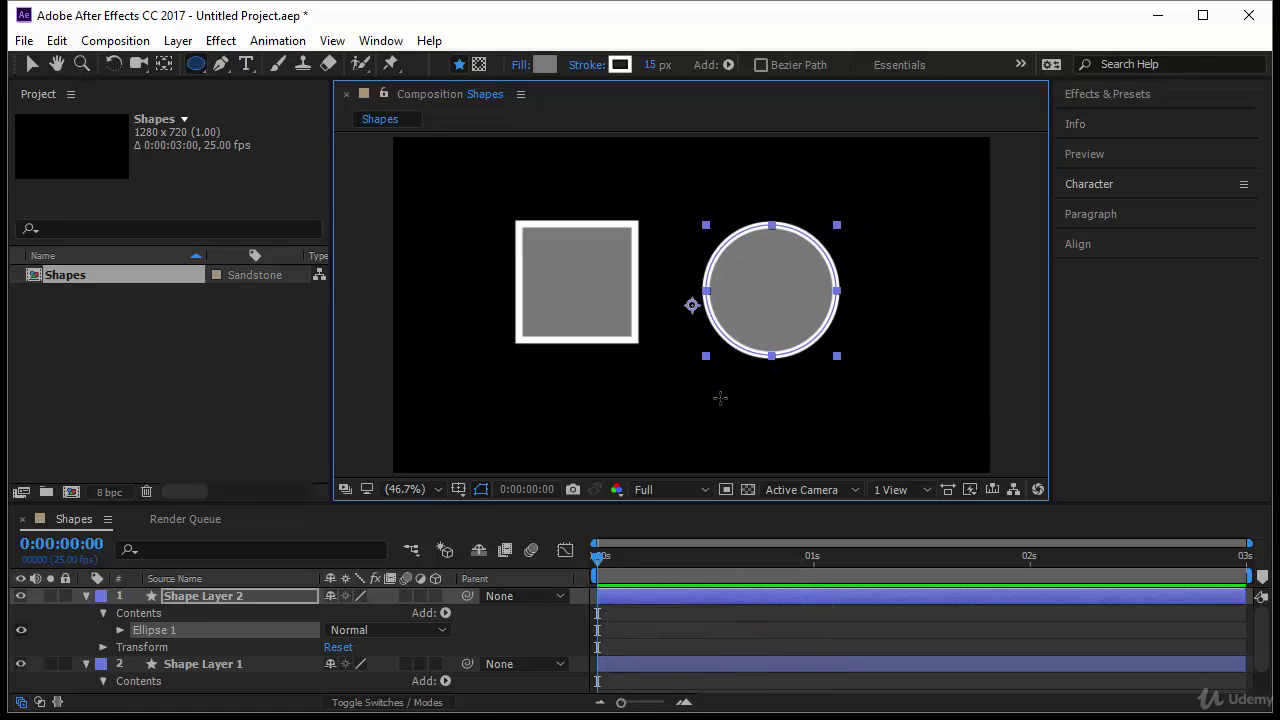
Delete the circle and square shape layers from the composition.
{"action": "left_click", "coordinate": [203, 596]}
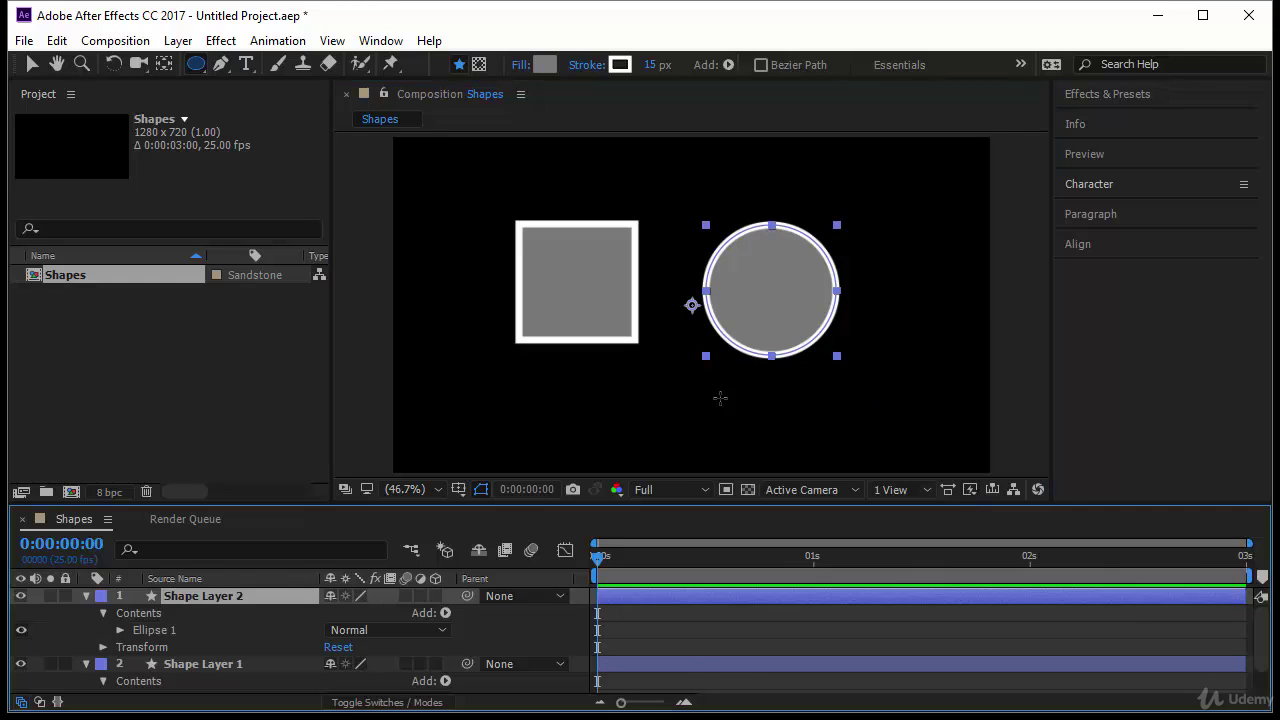
{"action": "key", "text": "Delete"}
{"action": "key", "text": "ctrl+a"}
{"action": "key", "text": "Delete"}
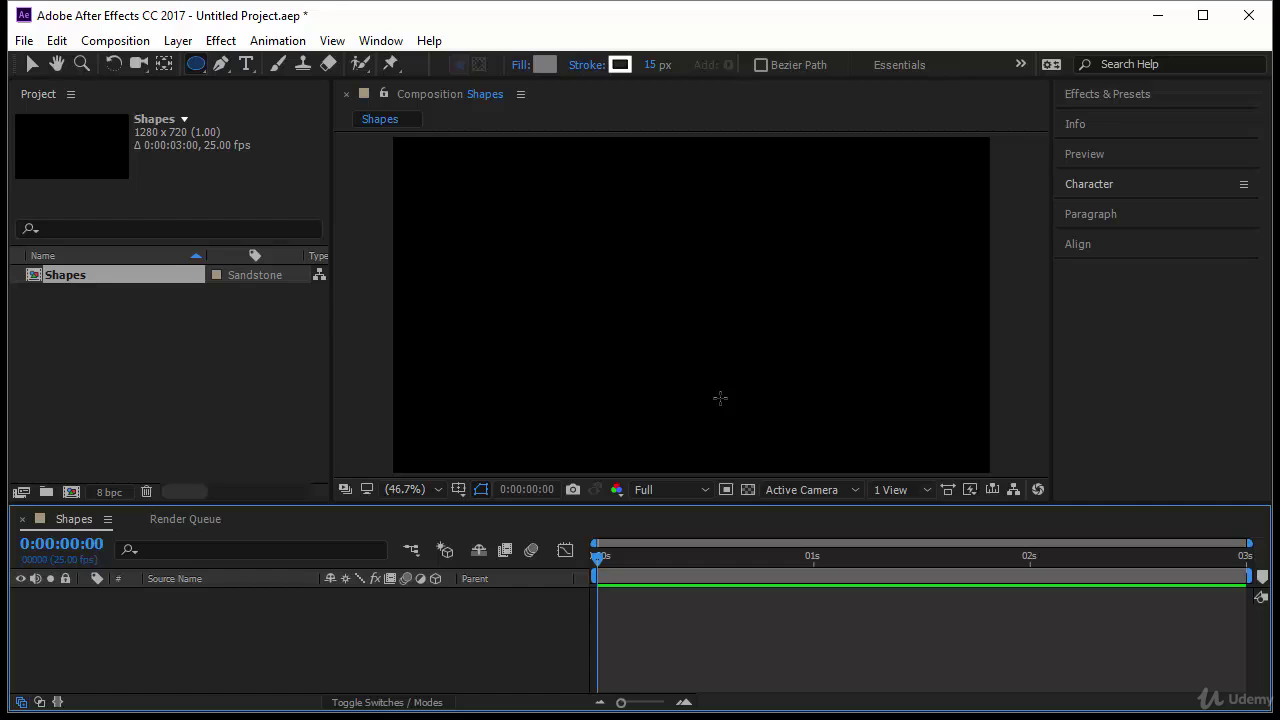
Draw a perfect circle outward from its centre with the Ellipse tool and delete it.
{"action": "key", "text": "v"}
{"action": "left_click", "coordinate": [196, 63]}
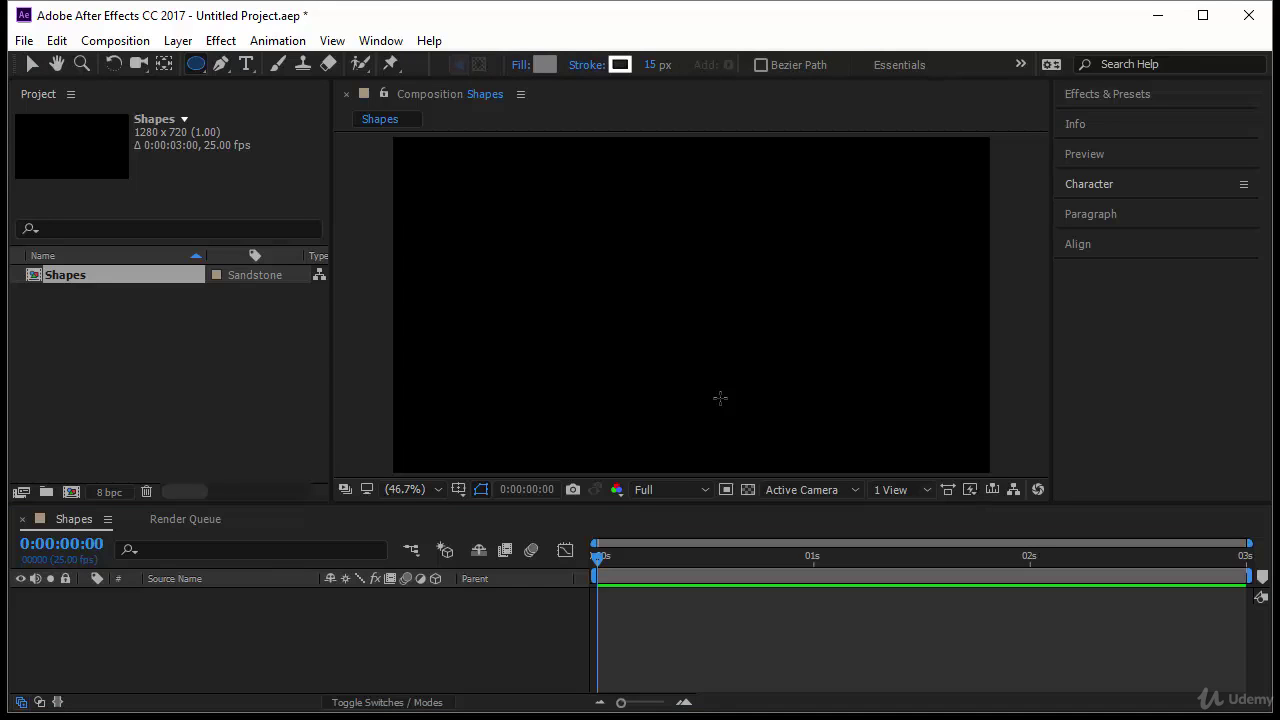
{"action": "mouse_move", "coordinate": [600, 260]}
{"action": "left_mouse_down"}
{"action": "mouse_move", "coordinate": [748, 400]}
{"action": "mouse_move", "coordinate": [749, 383]}
{"action": "mouse_move", "coordinate": [604, 278]}
{"action": "mouse_move", "coordinate": [603, 260]}
{"action": "mouse_move", "coordinate": [764, 374]}
{"action": "mouse_move", "coordinate": [704, 381]}
{"action": "mouse_move", "coordinate": [767, 375]}
{"action": "mouse_move", "coordinate": [734, 371]}
{"action": "mouse_move", "coordinate": [771, 363]}
{"action": "mouse_move", "coordinate": [756, 369]}
{"action": "left_mouse_up"}
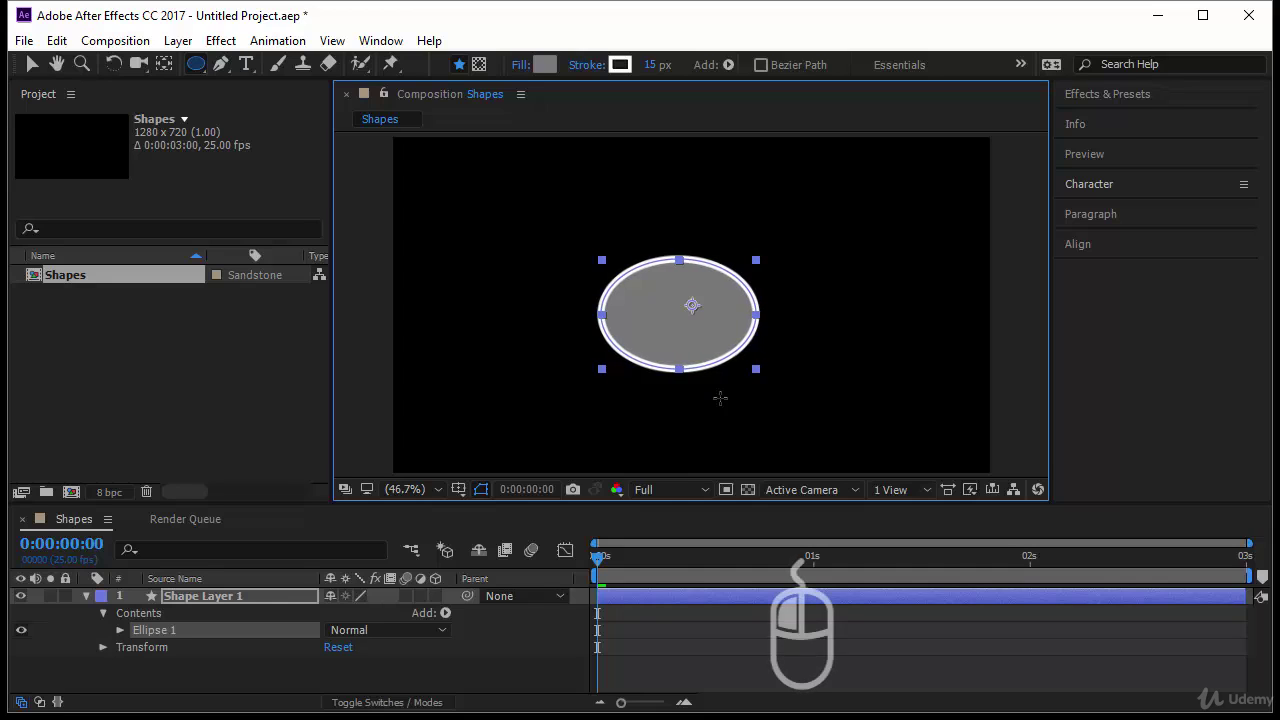
{"action": "key", "text": "ctrl"}
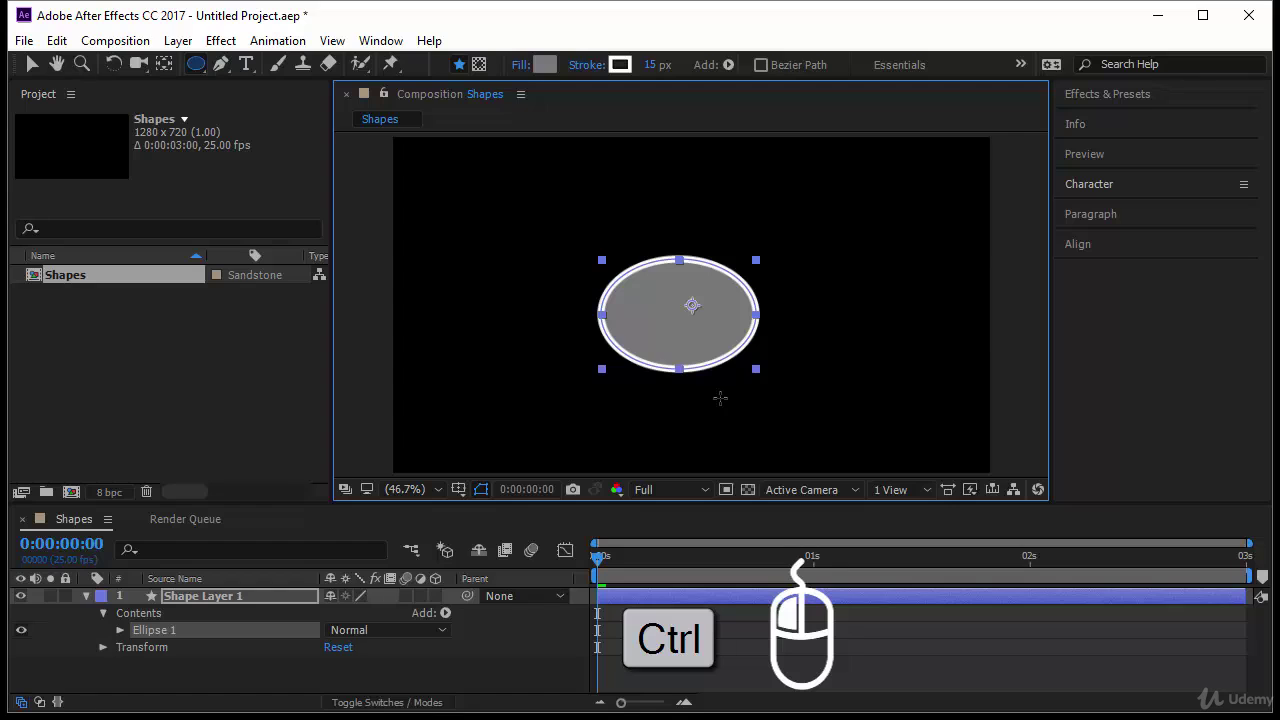
{"action": "mouse_move", "coordinate": [756, 369]}
{"action": "left_mouse_down"}
{"action": "mouse_move", "coordinate": [600, 259]}
{"action": "mouse_move", "coordinate": [649, 306]}
{"action": "mouse_move", "coordinate": [691, 303]}
{"action": "mouse_move", "coordinate": [714, 343]}
{"action": "mouse_move", "coordinate": [775, 319]}
{"action": "mouse_move", "coordinate": [666, 320]}
{"action": "mouse_move", "coordinate": [601, 261]}
{"action": "mouse_move", "coordinate": [661, 320]}
{"action": "left_mouse_up"}
{"action": "key", "text": "shift"}
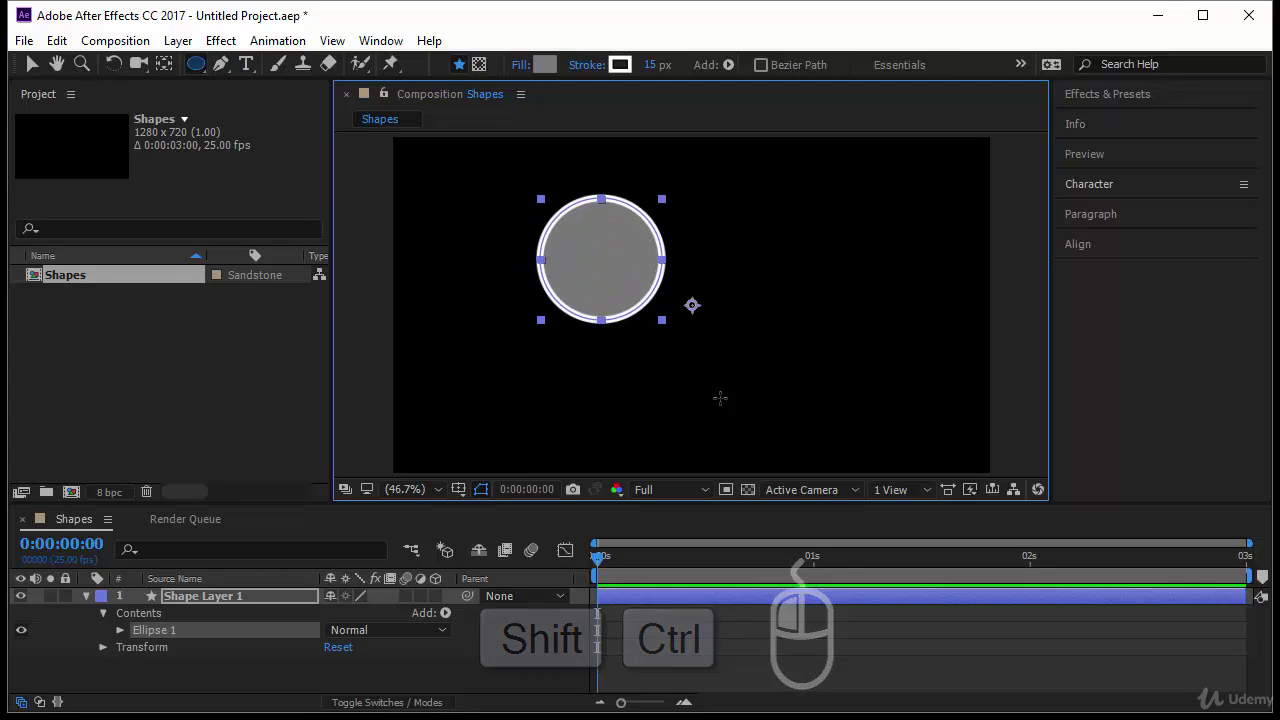
{"action": "key", "text": "ctrl+z"}
{"action": "key", "text": "Delete"}
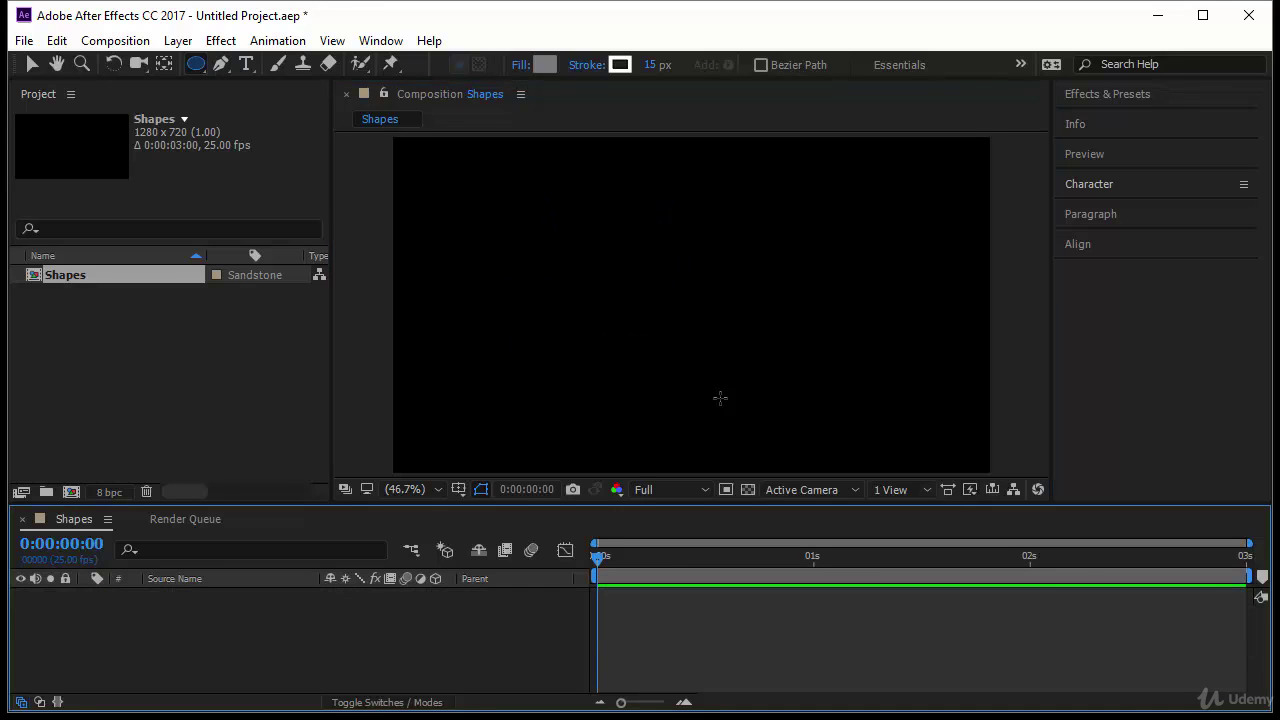
Draw a small square near the middle of the composition with the Rectangle tool.
{"action": "left_click", "coordinate": [196, 64]}
{"action": "left_click", "coordinate": [290, 63]}
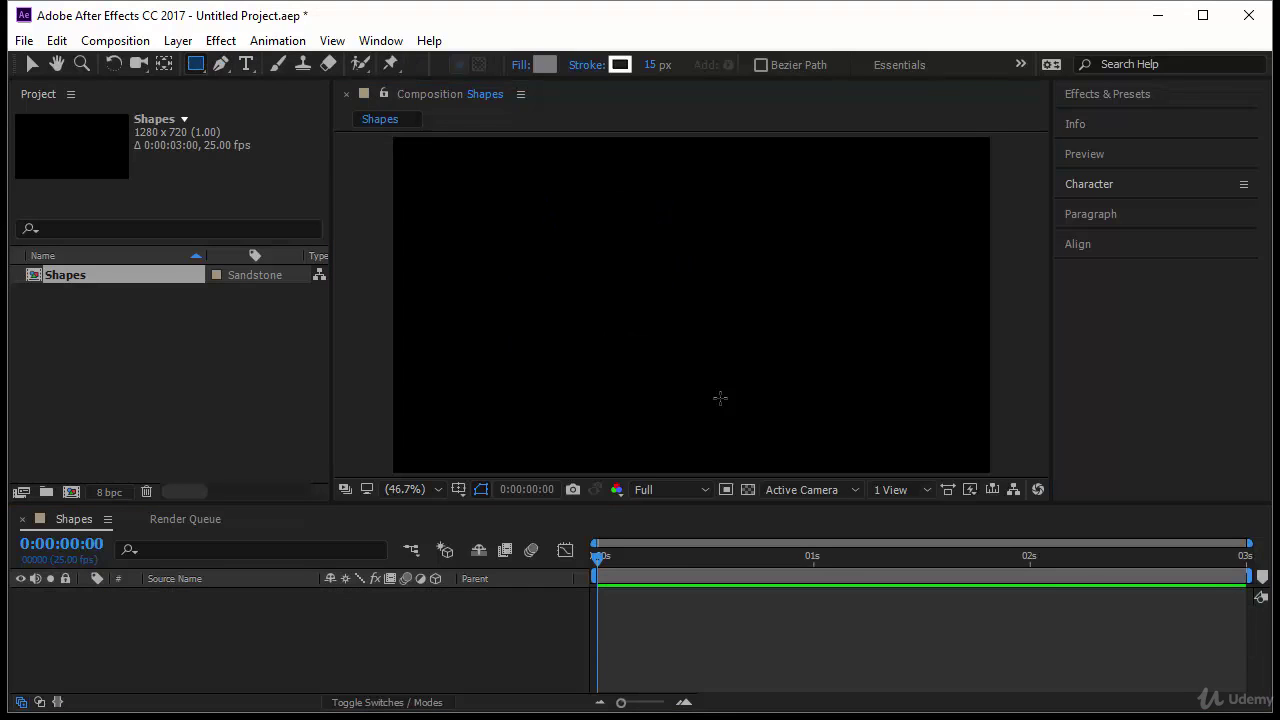
{"action": "mouse_move", "coordinate": [600, 289]}
{"action": "left_mouse_down"}
{"action": "mouse_move", "coordinate": [690, 378]}
{"action": "mouse_move", "coordinate": [634, 334]}
{"action": "mouse_move", "coordinate": [671, 360]}
{"action": "left_mouse_up"}
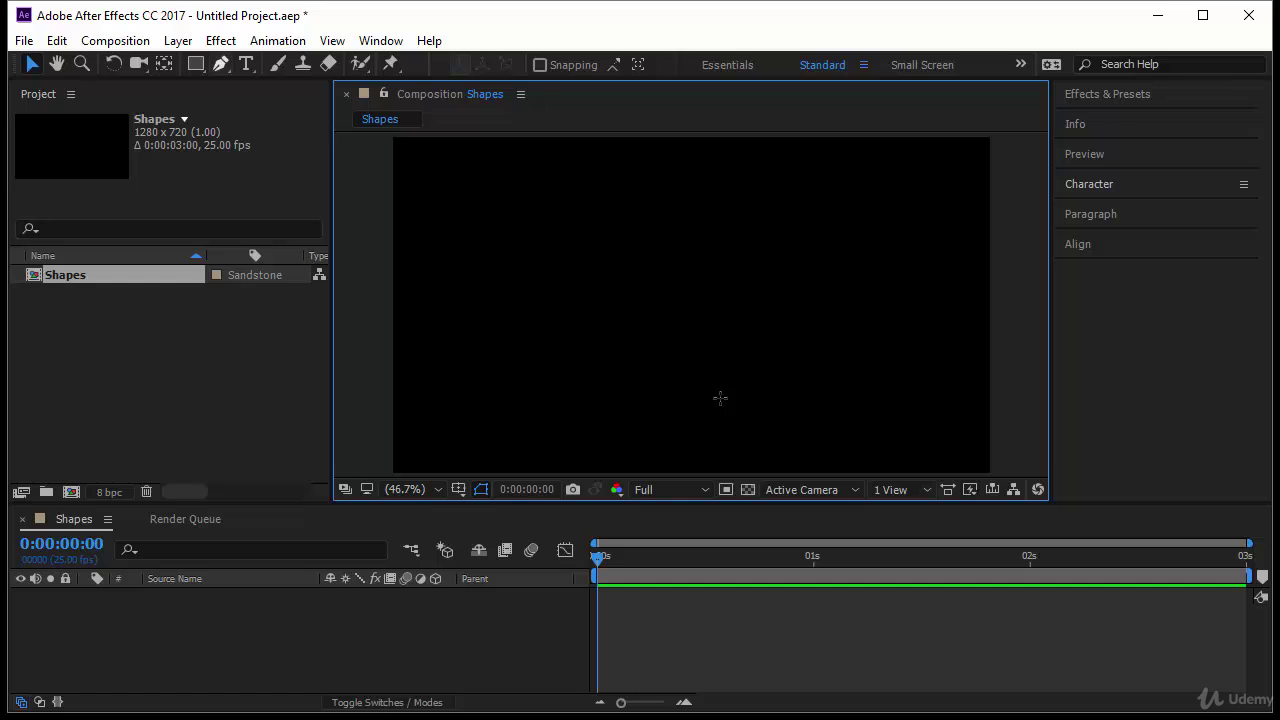
Draw a rounded rectangle over the middle of the composition, varying its corner roundness until both ends are fully rounded.
{"action": "left_click", "coordinate": [196, 64]}
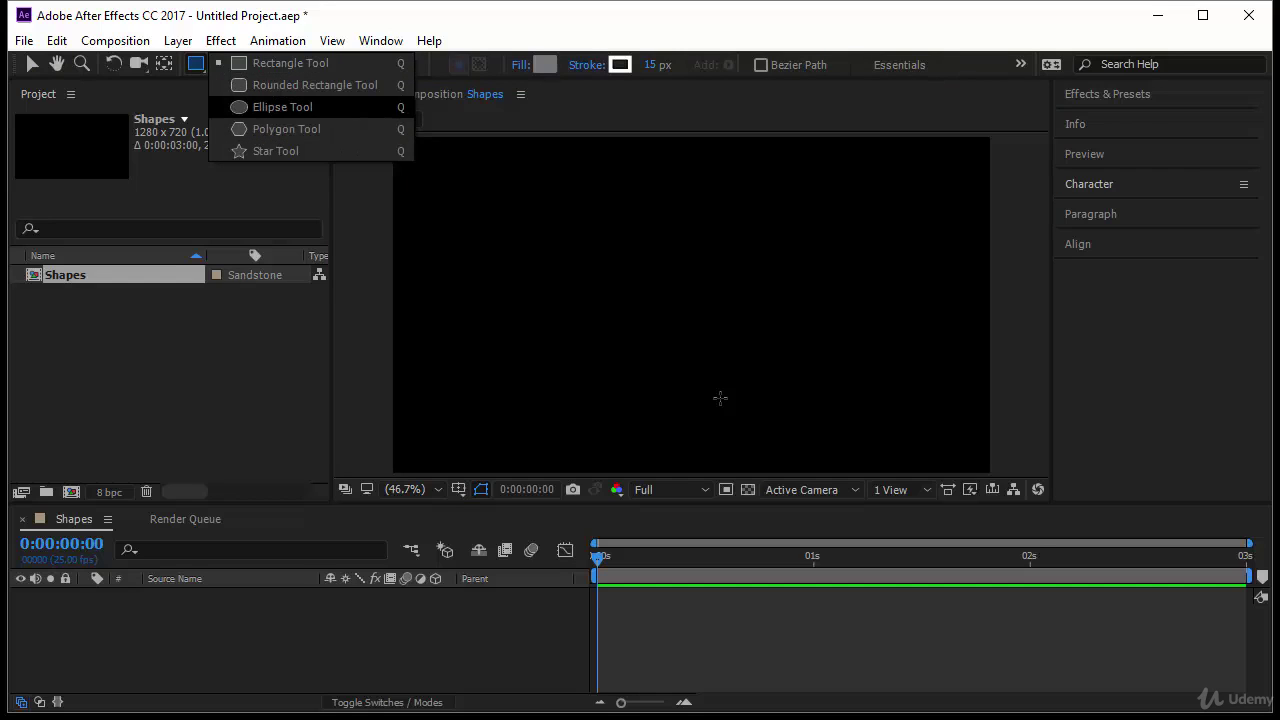
{"action": "left_click", "coordinate": [314, 85]}
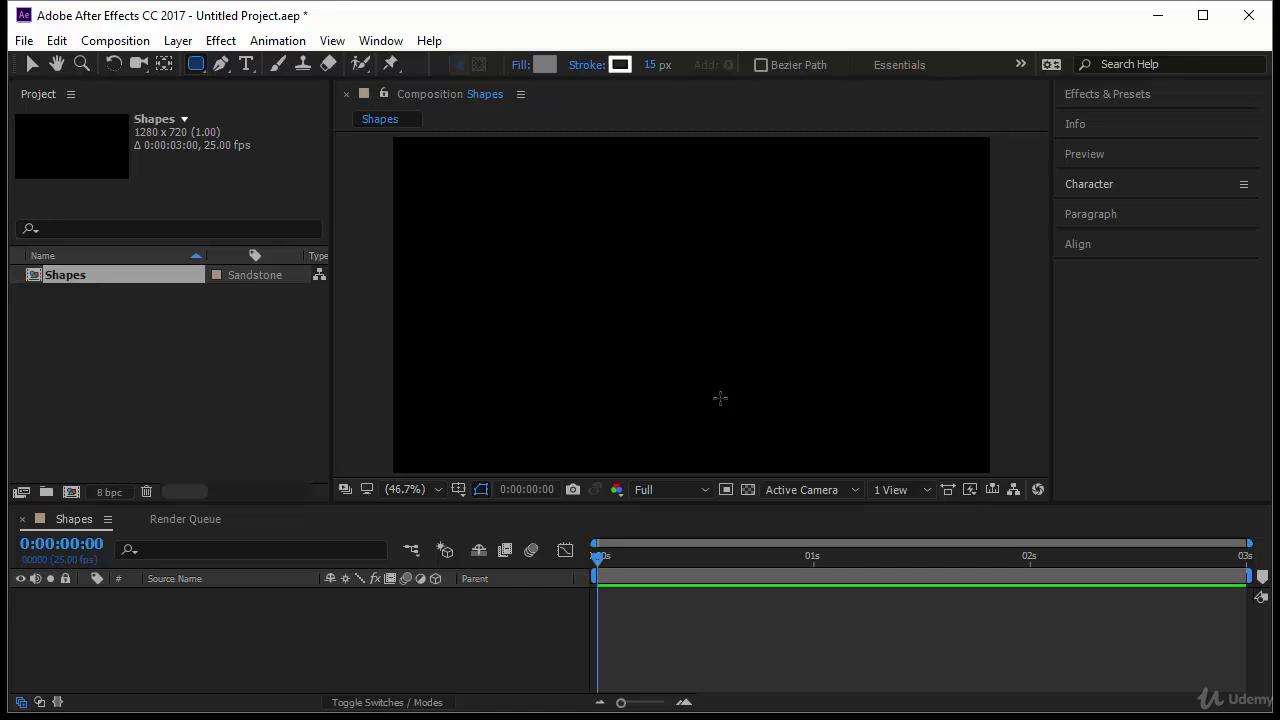
{"action": "left_click_drag", "start_coordinate": [558, 211], "coordinate": [821, 399]}
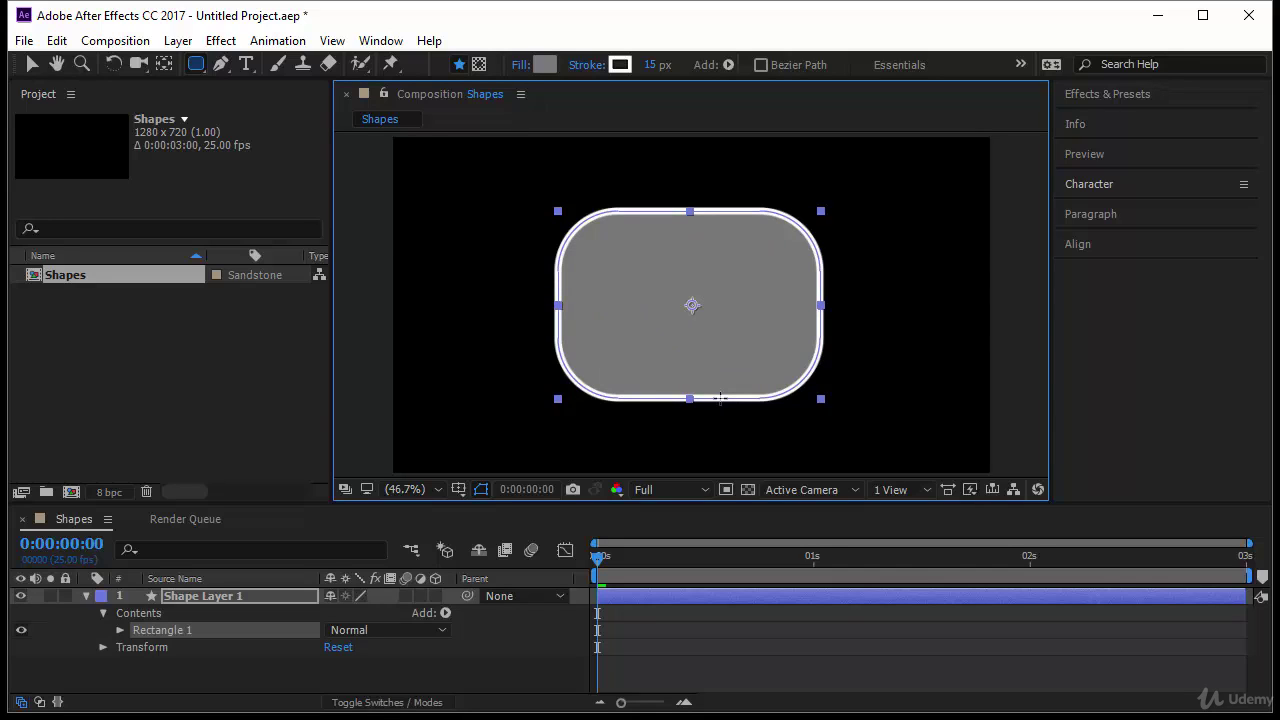
{"action": "mouse_move", "coordinate": [821, 399]}
{"action": "left_mouse_down"}
{"action": "mouse_move", "coordinate": [791, 388]}
{"action": "mouse_move", "coordinate": [782, 363]}
{"action": "mouse_move", "coordinate": [783, 399]}
{"action": "mouse_move", "coordinate": [720, 398]}
{"action": "mouse_move", "coordinate": [771, 388]}
{"action": "mouse_move", "coordinate": [674, 347]}
{"action": "mouse_move", "coordinate": [650, 314]}
{"action": "mouse_move", "coordinate": [792, 391]}
{"action": "mouse_move", "coordinate": [777, 378]}
{"action": "left_mouse_up"}
{"action": "key", "text": "Down"}
{"action": "key", "text": "Down"}
{"action": "key", "text": "Down"}
{"action": "key", "text": "Down"}
{"action": "key", "text": "Down"}
{"action": "key", "text": "Down"}
{"action": "key", "text": "Down"}
{"action": "key", "text": "Down"}
{"action": "key", "text": "Down"}
{"action": "key", "text": "Down"}
{"action": "key", "text": "Down"}
{"action": "key", "text": "Down"}
{"action": "key", "text": "Down"}
{"action": "key", "text": "Down"}
{"action": "key", "text": "Up"}
{"action": "key", "text": "Up"}
{"action": "key", "text": "Up"}
{"action": "key", "text": "Up"}
{"action": "key", "text": "Up"}
{"action": "key", "text": "Up"}
{"action": "key", "text": "Up"}
{"action": "key", "text": "Up"}
{"action": "key", "text": "Up"}
{"action": "key", "text": "Up"}
{"action": "key", "text": "Up"}
{"action": "key", "text": "Up"}
{"action": "key", "text": "Up"}
{"action": "key", "text": "Up"}
{"action": "key", "text": "Up"}
{"action": "key", "text": "Up"}
{"action": "key", "text": "Up"}
{"action": "key", "text": "Up"}
{"action": "key", "text": "Left"}
{"action": "key", "text": "Left"}
{"action": "key", "text": "Right"}
{"action": "key", "text": "Right"}
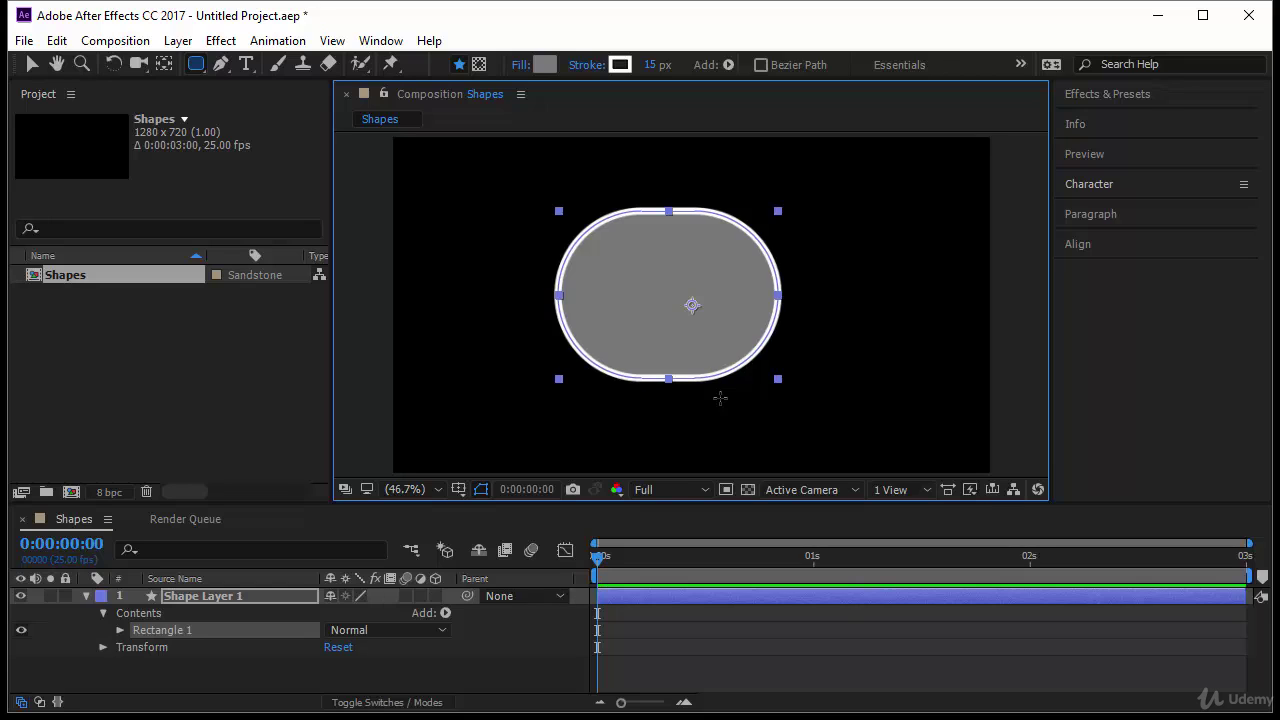
Delete the rounded rectangle's shape layer from the composition.
{"action": "left_click", "coordinate": [196, 64]}
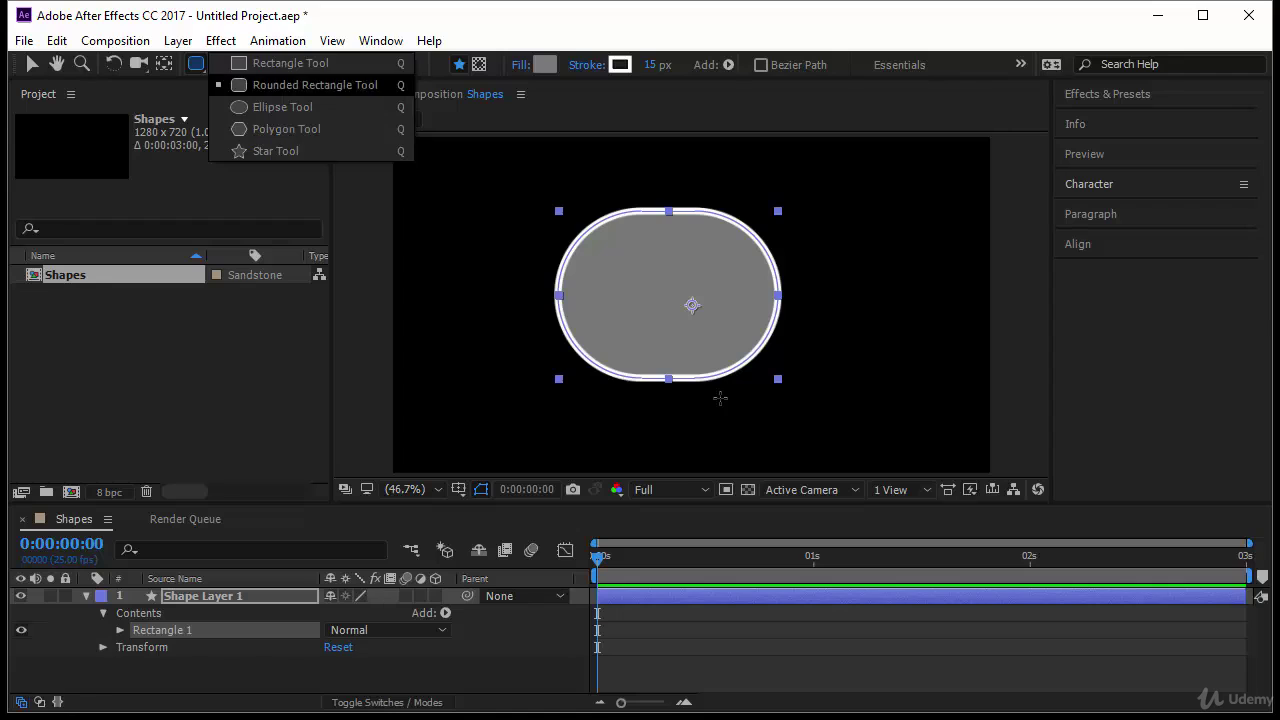
{"action": "left_click", "coordinate": [315, 85]}
{"action": "left_click", "coordinate": [32, 64]}
{"action": "left_click", "coordinate": [490, 220]}
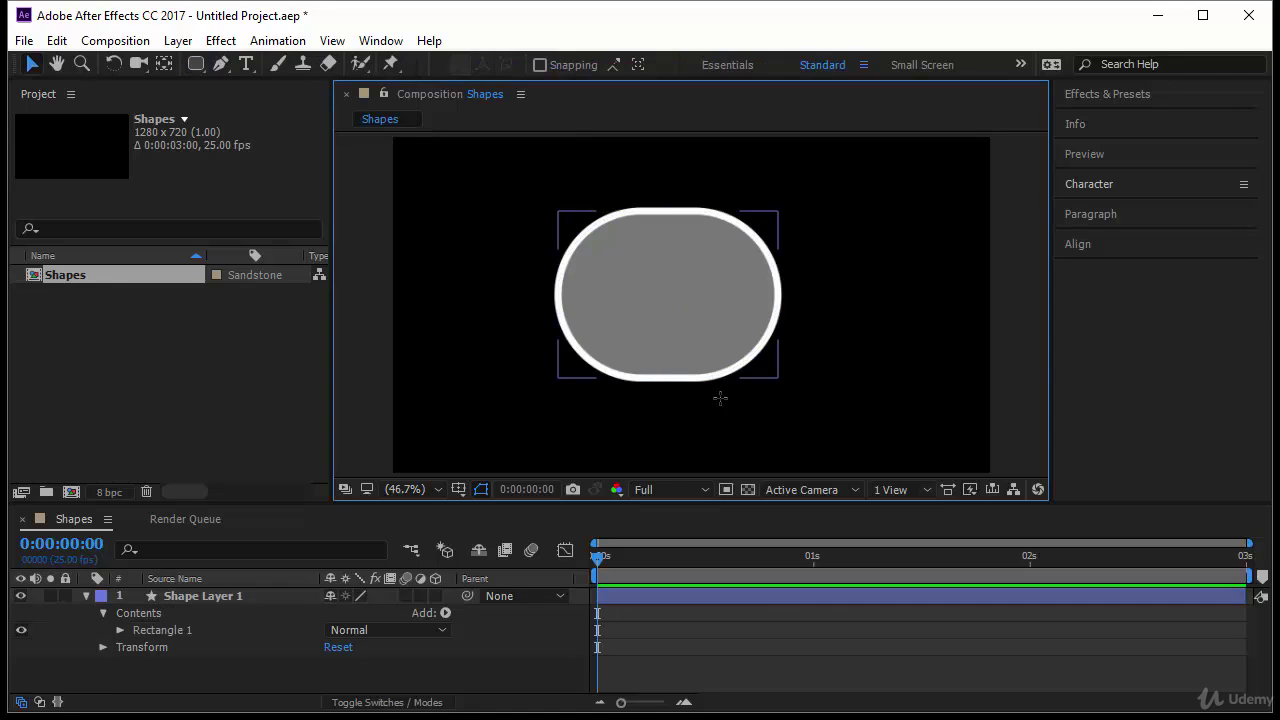
{"action": "left_click", "coordinate": [640, 290]}
{"action": "key", "text": "Delete"}
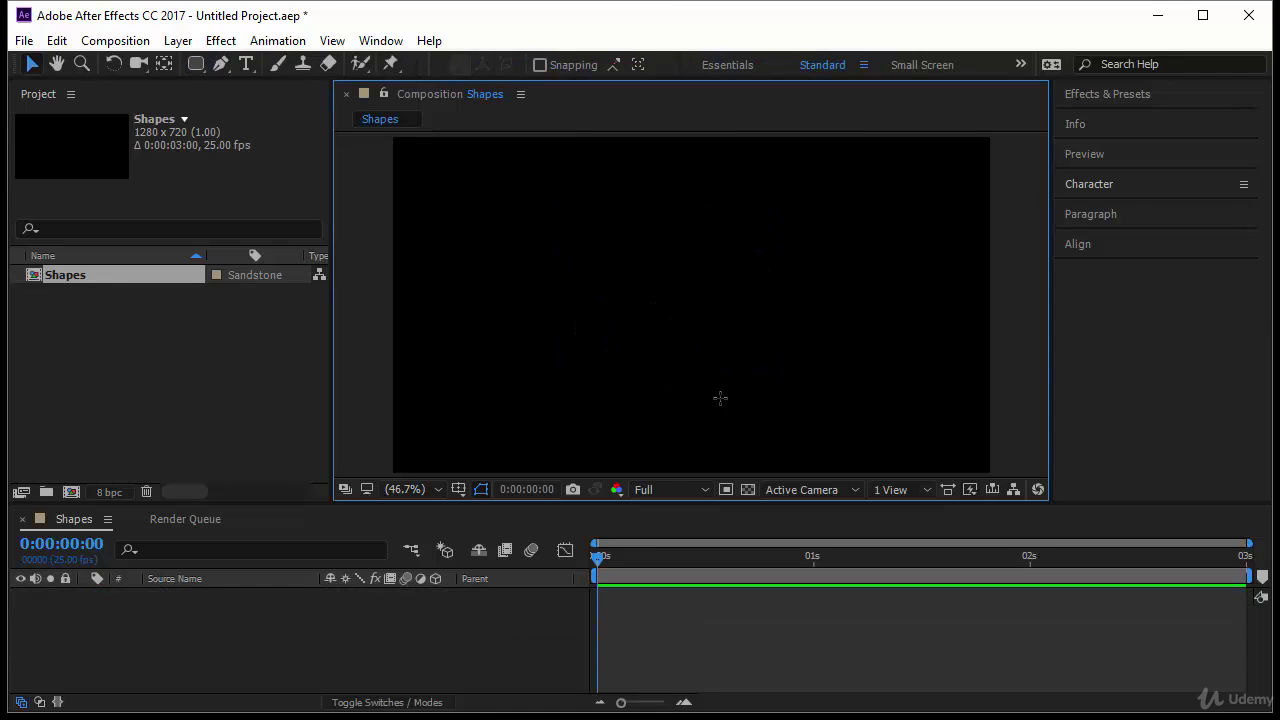
Draw a pentagon in the middle of the composition with the Polygon tool and increase its number of sides.
{"action": "left_click", "coordinate": [196, 64]}
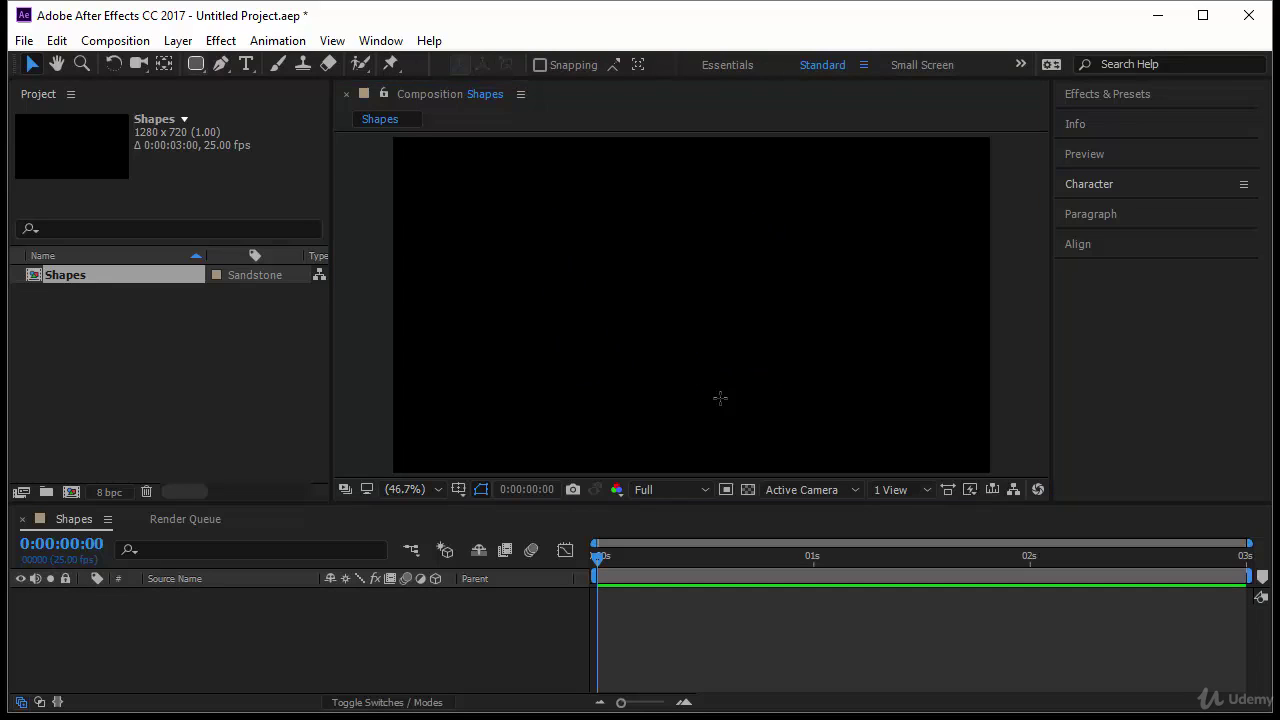
{"action": "left_click", "coordinate": [287, 129]}
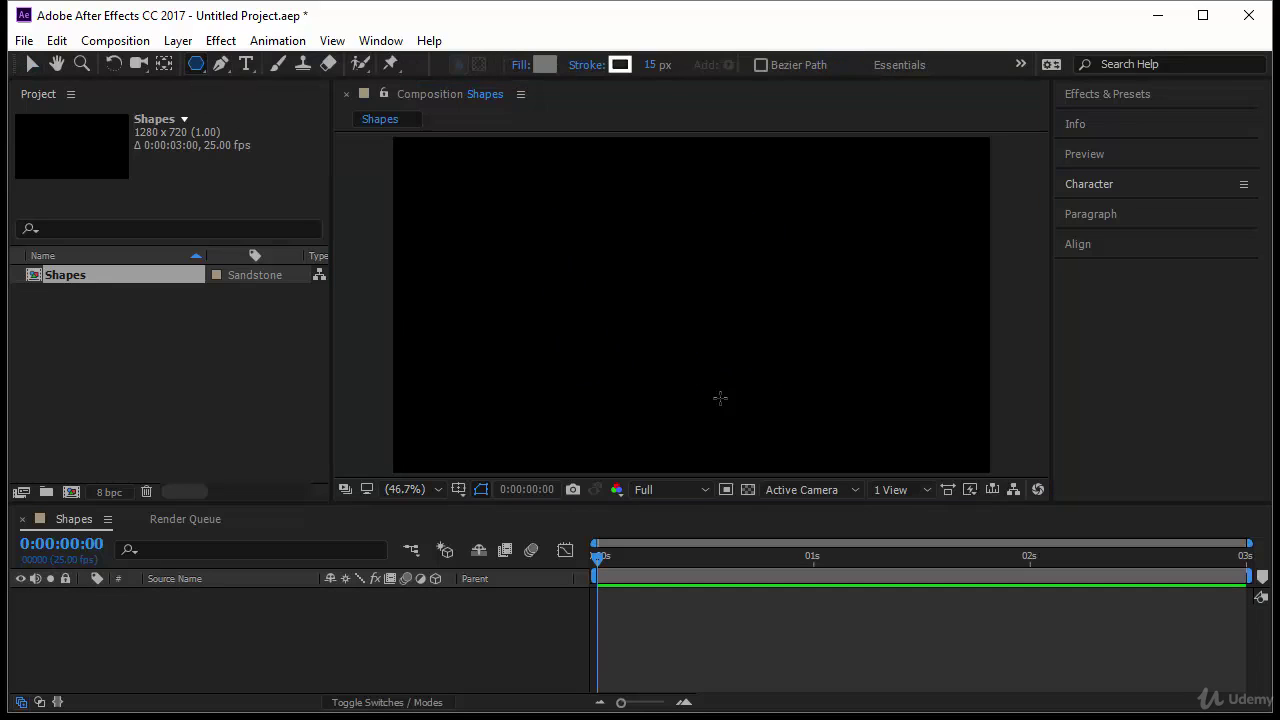
{"action": "mouse_move", "coordinate": [595, 262]}
{"action": "left_mouse_down"}
{"action": "mouse_move", "coordinate": [667, 340]}
{"action": "mouse_move", "coordinate": [647, 346]}
{"action": "mouse_move", "coordinate": [754, 369]}
{"action": "mouse_move", "coordinate": [743, 384]}
{"action": "mouse_move", "coordinate": [745, 344]}
{"action": "mouse_move", "coordinate": [765, 375]}
{"action": "mouse_move", "coordinate": [740, 345]}
{"action": "mouse_move", "coordinate": [755, 360]}
{"action": "mouse_move", "coordinate": [795, 350]}
{"action": "mouse_move", "coordinate": [720, 336]}
{"action": "mouse_move", "coordinate": [746, 360]}
{"action": "mouse_move", "coordinate": [773, 338]}
{"action": "mouse_move", "coordinate": [727, 340]}
{"action": "mouse_move", "coordinate": [777, 390]}
{"action": "mouse_move", "coordinate": [752, 365]}
{"action": "mouse_move", "coordinate": [789, 354]}
{"action": "mouse_move", "coordinate": [745, 335]}
{"action": "mouse_move", "coordinate": [692, 370]}
{"action": "mouse_move", "coordinate": [692, 385]}
{"action": "mouse_move", "coordinate": [668, 381]}
{"action": "mouse_move", "coordinate": [692, 399]}
{"action": "left_mouse_up"}
{"action": "key", "text": "space"}
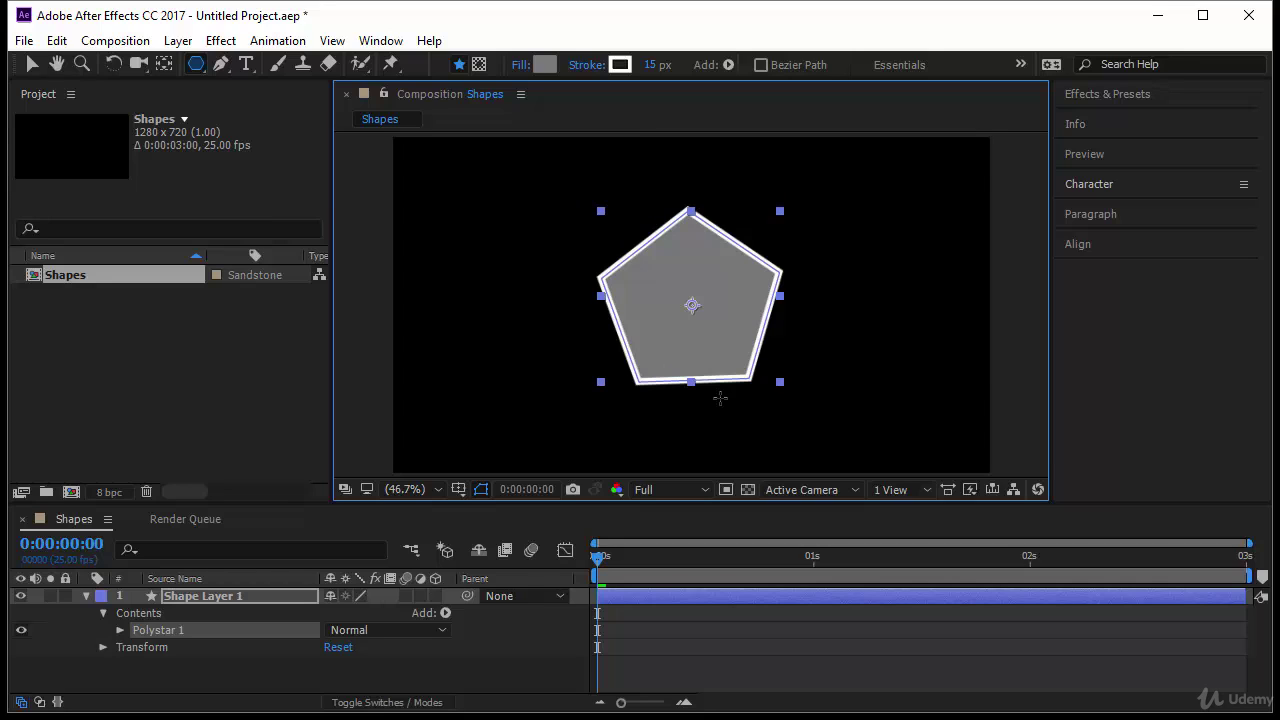
{"action": "key", "text": "Up"}
{"action": "key", "text": "Up"}
{"action": "key", "text": "Up"}
{"action": "key", "text": "Up"}
{"action": "key", "text": "Up"}
{"action": "key", "text": "Up"}
{"action": "left_click_drag", "start_coordinate": [720, 398], "coordinate": [720, 398]}
Reduce the polygon to a three-sided triangle, shrink it around its centre and deselect it.
{"action": "key", "text": "Down"}
{"action": "key", "text": "Down"}
{"action": "key", "text": "Down"}
{"action": "key", "text": "Down"}
{"action": "key", "text": "Down"}
{"action": "key", "text": "Down"}
{"action": "key", "text": "Down"}
{"action": "key", "text": "Down"}
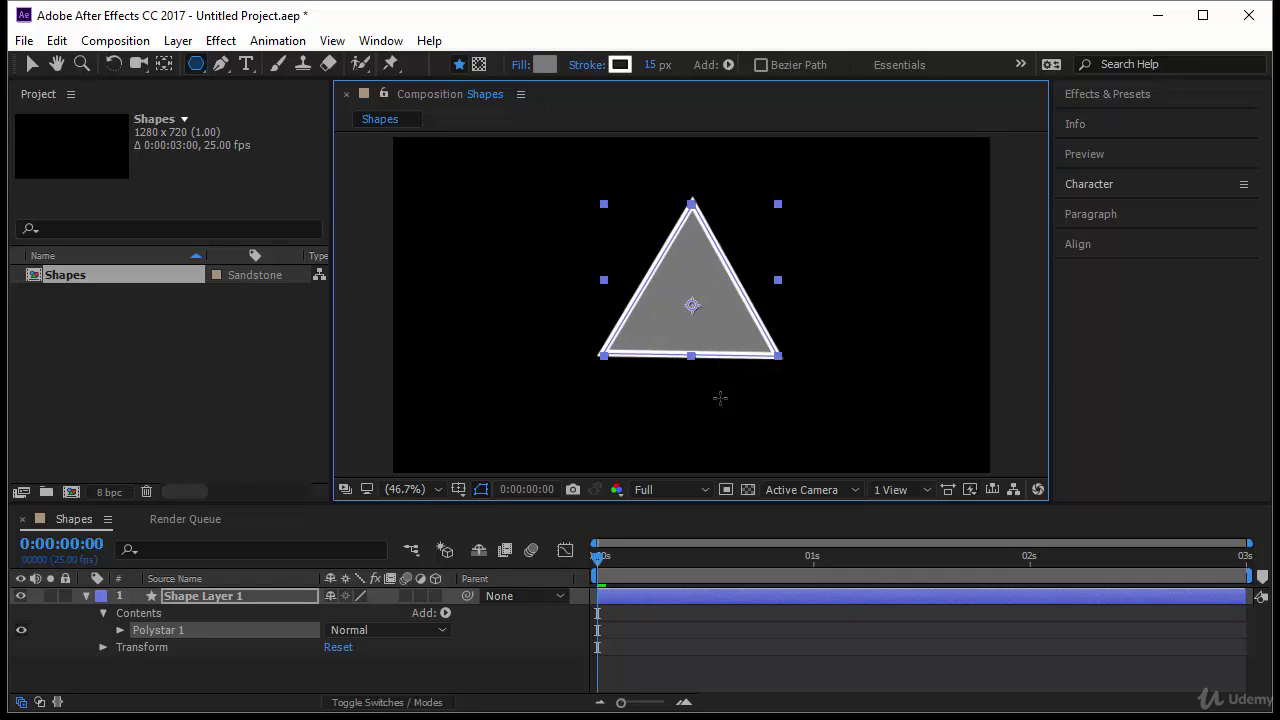
{"action": "left_click_drag", "start_coordinate": [720, 398], "coordinate": [720, 398]}
{"action": "left_click", "coordinate": [32, 64]}
{"action": "left_click", "coordinate": [720, 398]}
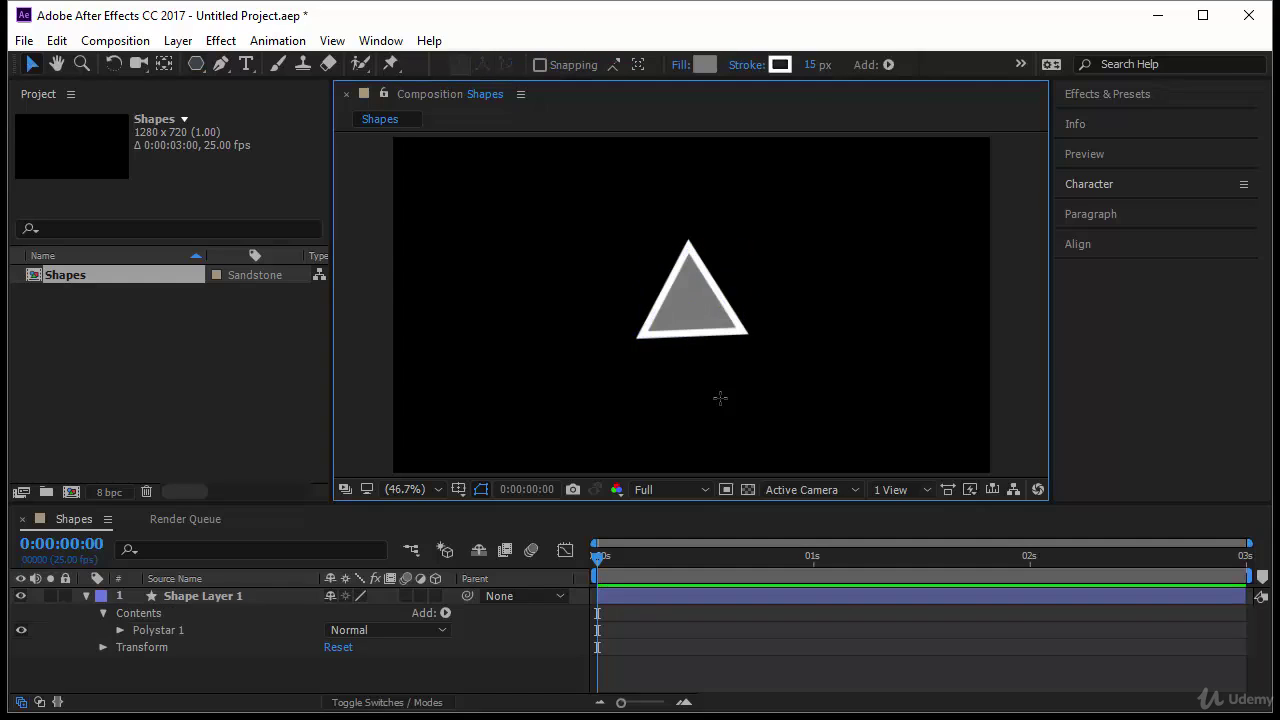
Undo the creation of the triangle.
{"action": "key", "text": "ctrl+z"}
{"action": "key", "text": "ctrl+z"}
{"action": "key", "text": "ctrl+z"}
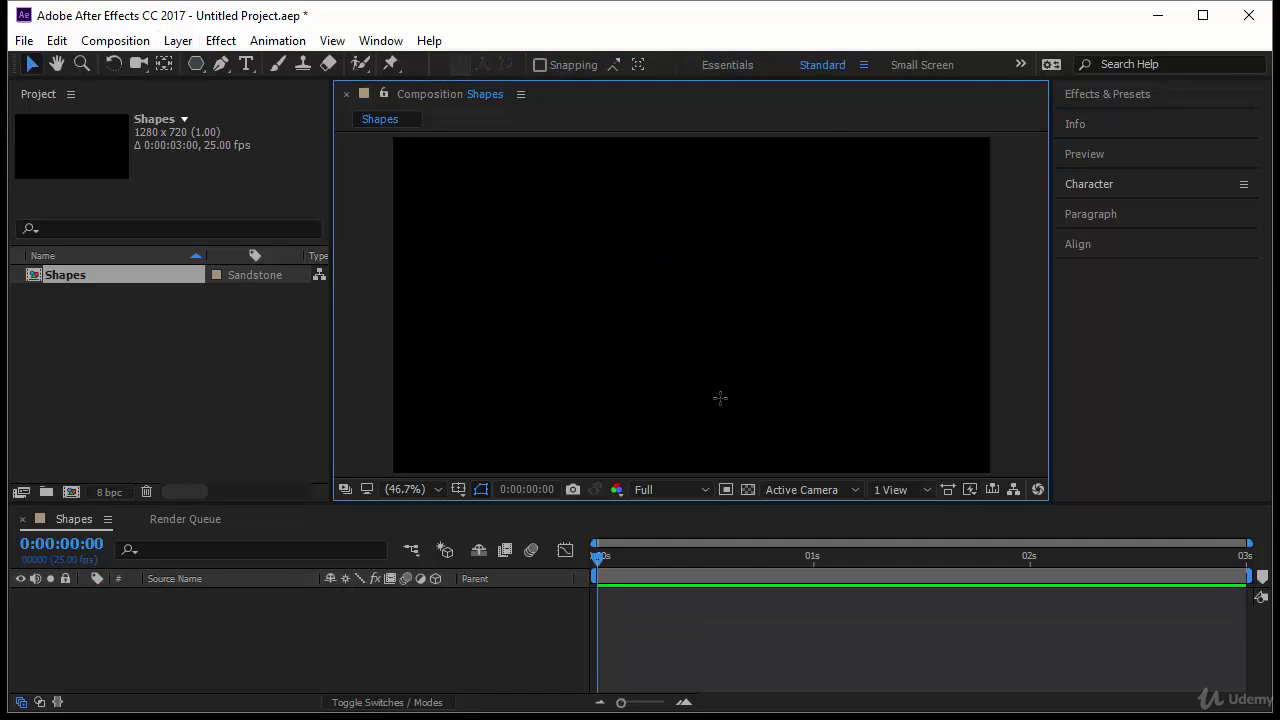
Draw a slightly tilted triangle near the middle of the composition with the Polygon tool and delete its shape layer.
{"action": "left_click", "coordinate": [196, 64]}
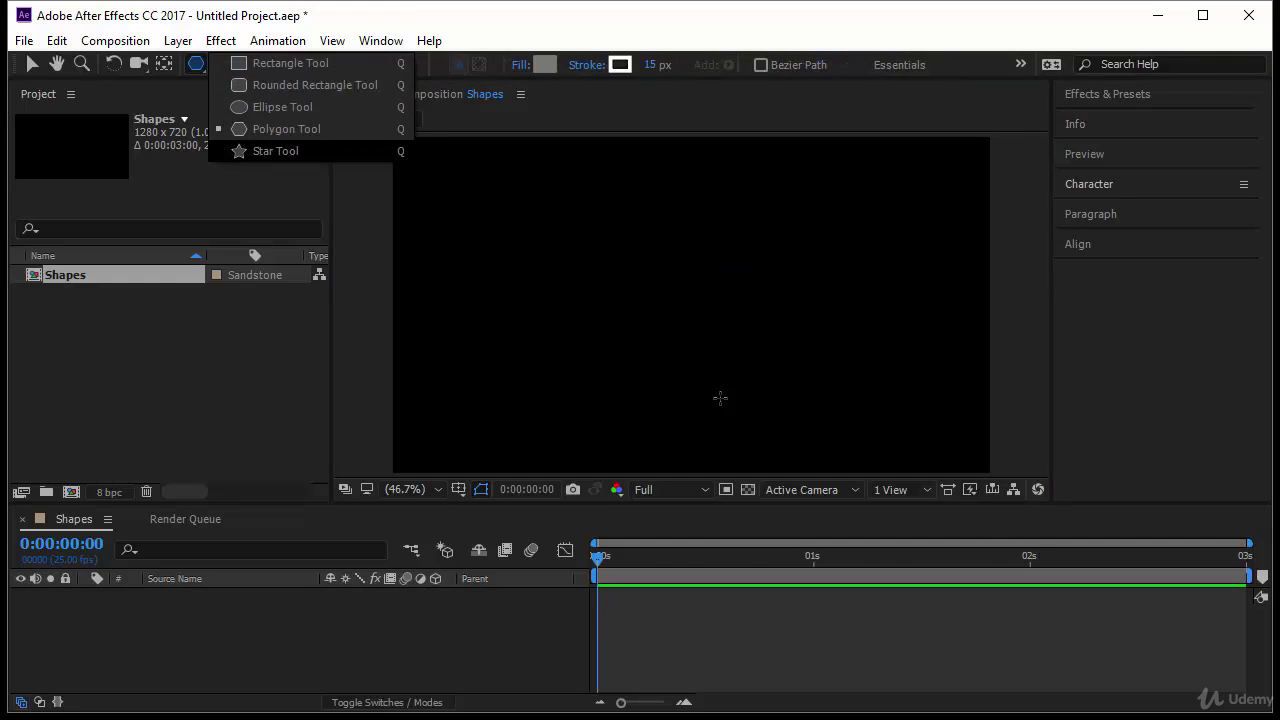
{"action": "left_click", "coordinate": [287, 129]}
{"action": "mouse_move", "coordinate": [672, 294]}
{"action": "left_mouse_down"}
{"action": "mouse_move", "coordinate": [749, 335]}
{"action": "mouse_move", "coordinate": [700, 337]}
{"action": "mouse_move", "coordinate": [666, 394]}
{"action": "mouse_move", "coordinate": [737, 323]}
{"action": "mouse_move", "coordinate": [745, 340]}
{"action": "mouse_move", "coordinate": [765, 325]}
{"action": "mouse_move", "coordinate": [728, 335]}
{"action": "mouse_move", "coordinate": [748, 343]}
{"action": "mouse_move", "coordinate": [734, 320]}
{"action": "mouse_move", "coordinate": [739, 333]}
{"action": "mouse_move", "coordinate": [717, 343]}
{"action": "mouse_move", "coordinate": [754, 320]}
{"action": "mouse_move", "coordinate": [740, 335]}
{"action": "left_mouse_up"}
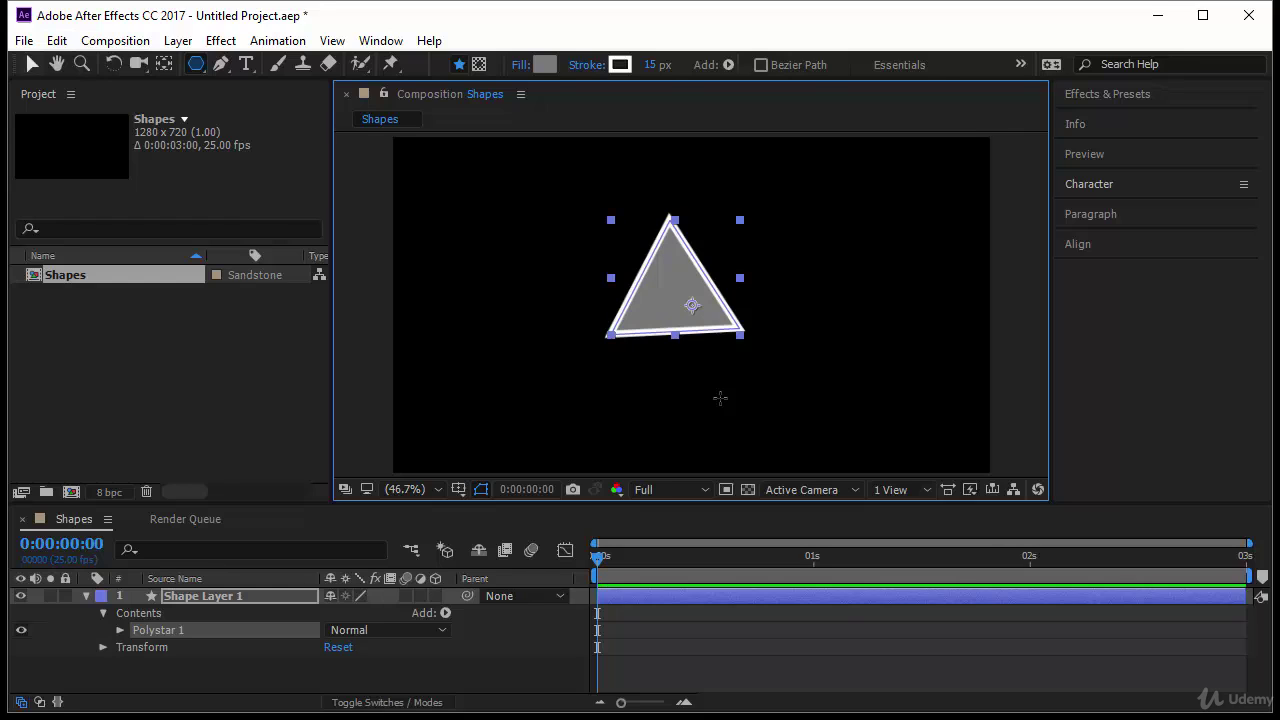
{"action": "key", "text": "v"}
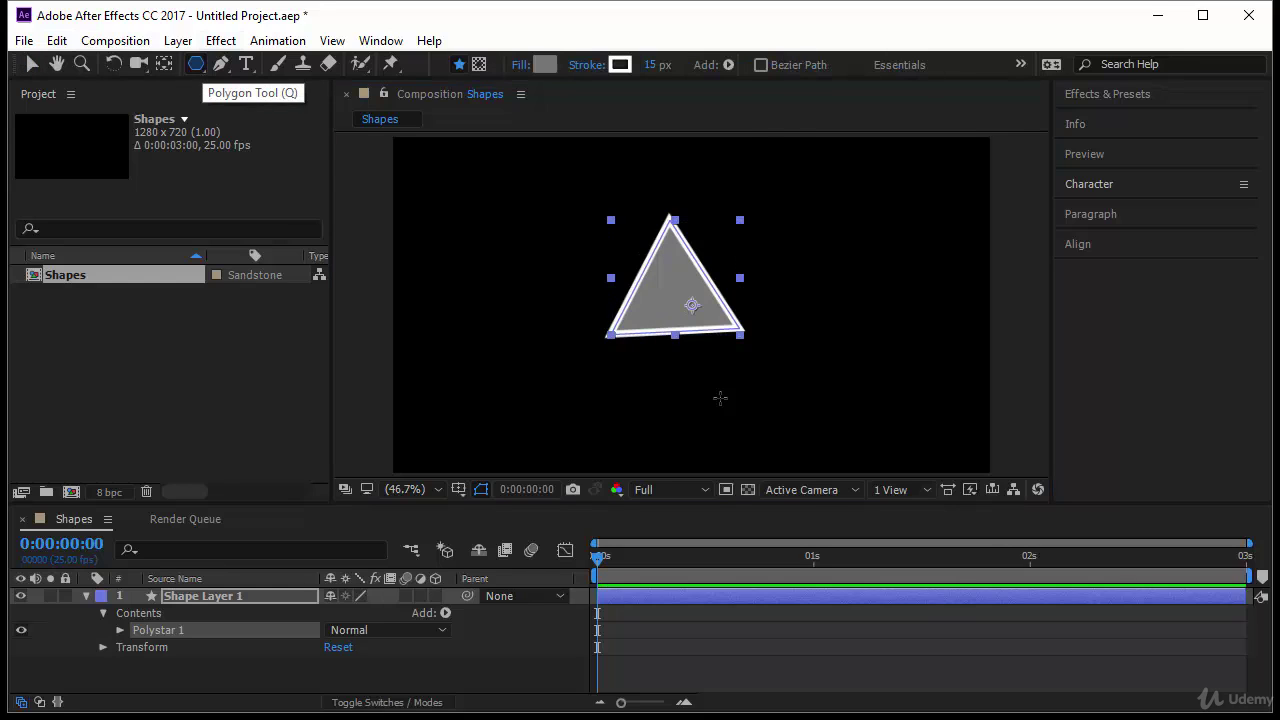
{"action": "key", "text": "v"}
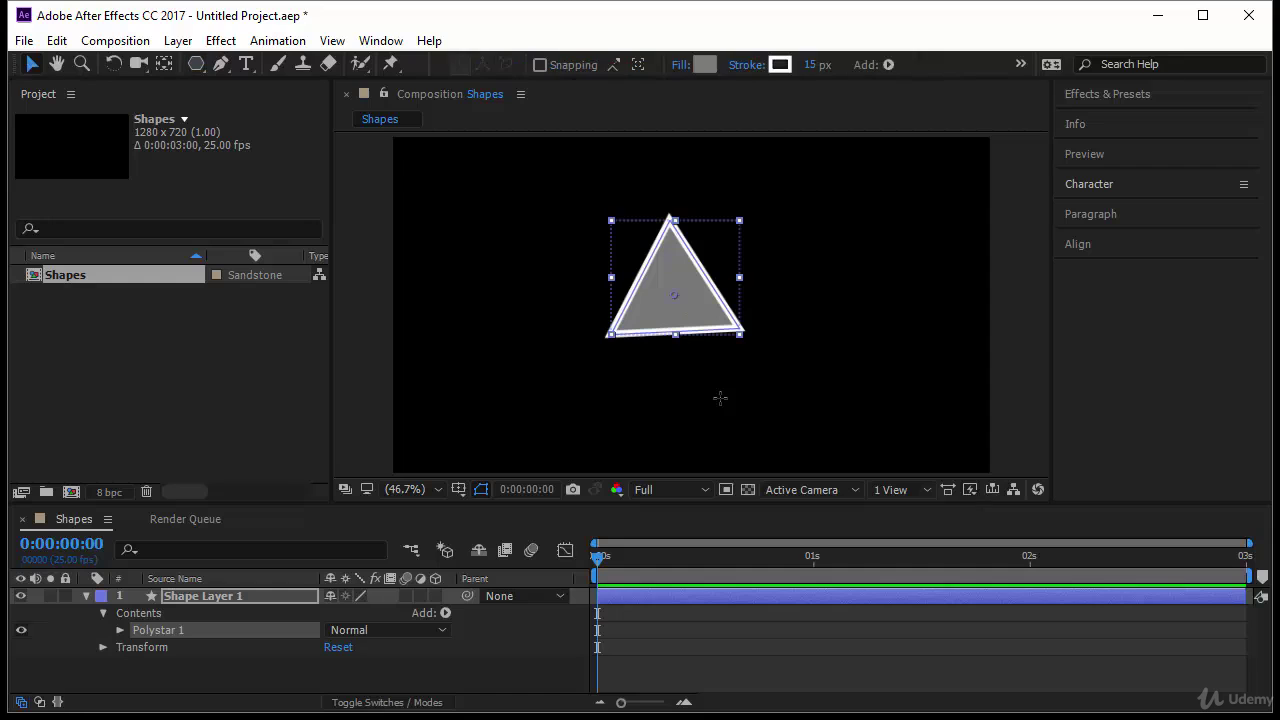
{"action": "left_click", "coordinate": [720, 398]}
{"action": "key", "text": "ctrl+a"}
{"action": "key", "text": "Delete"}
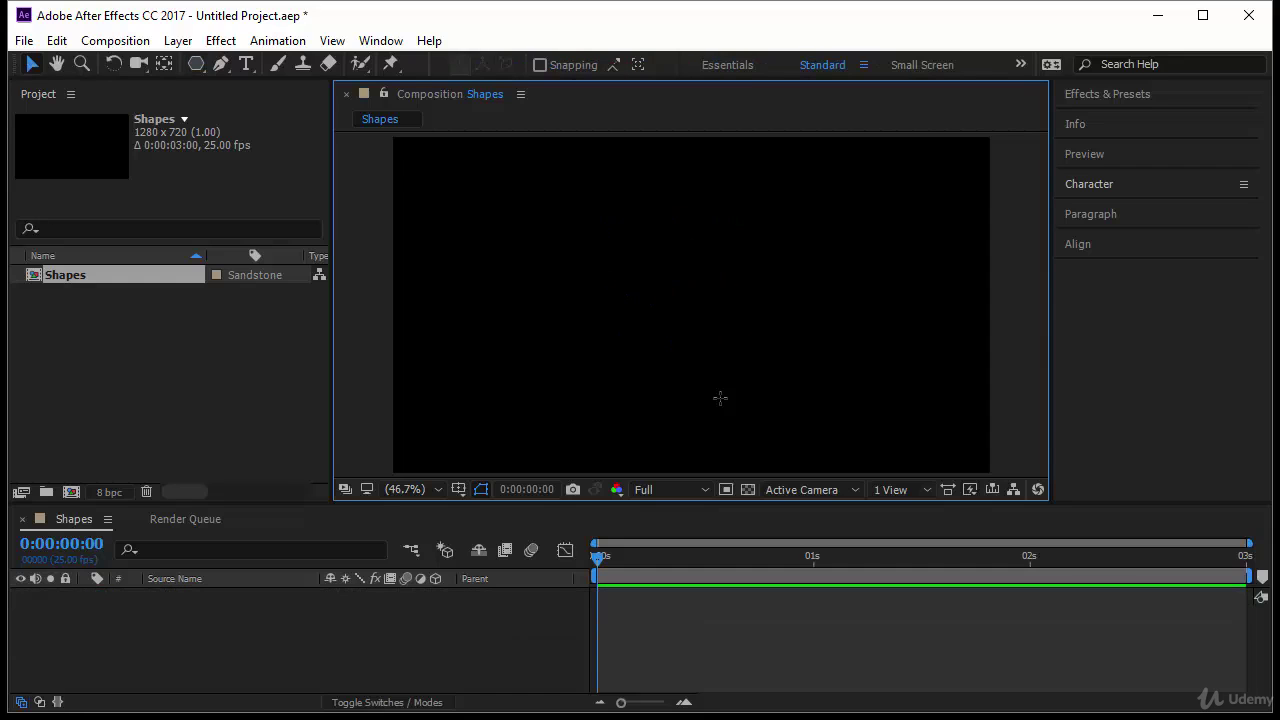
Add a composition-sized pentagon with the Polygon tool and delete it after shifting it slightly down.
{"action": "double_click", "coordinate": [196, 63]}
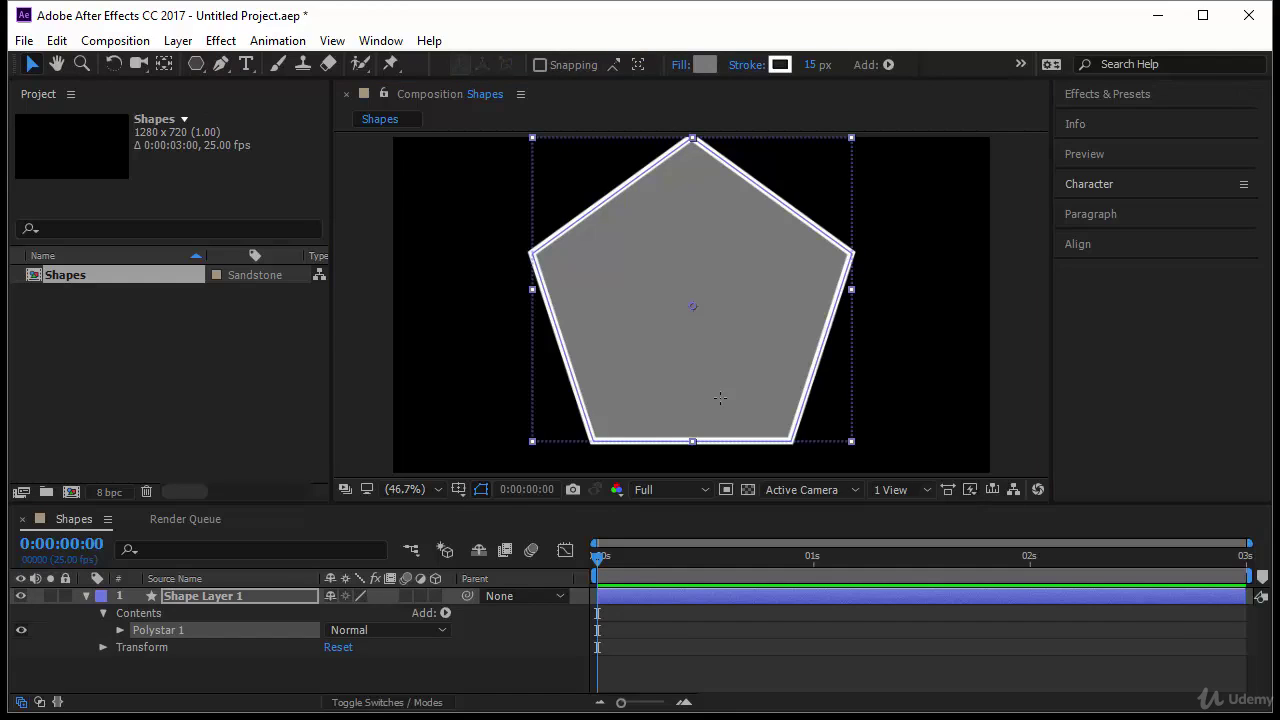
{"action": "left_click_drag", "start_coordinate": [720, 398], "coordinate": [722, 413]}
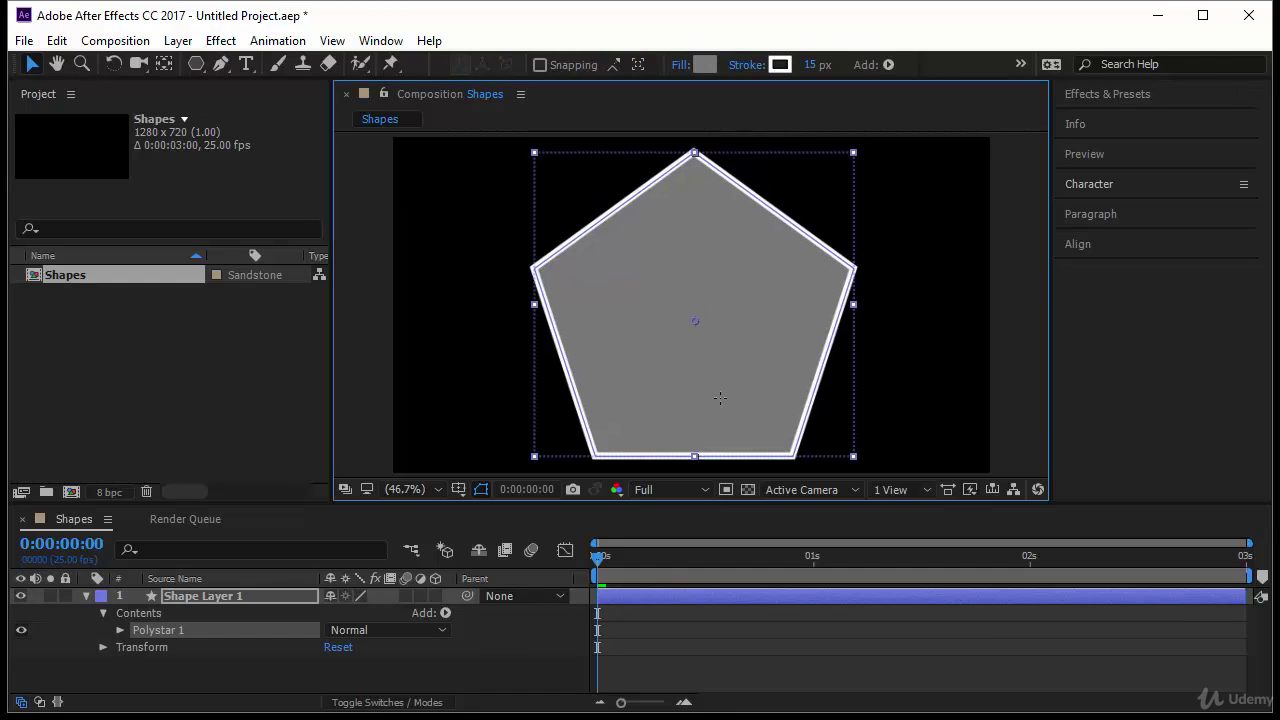
{"action": "key", "text": "ctrl+shift+a"}
{"action": "left_click", "coordinate": [720, 398]}
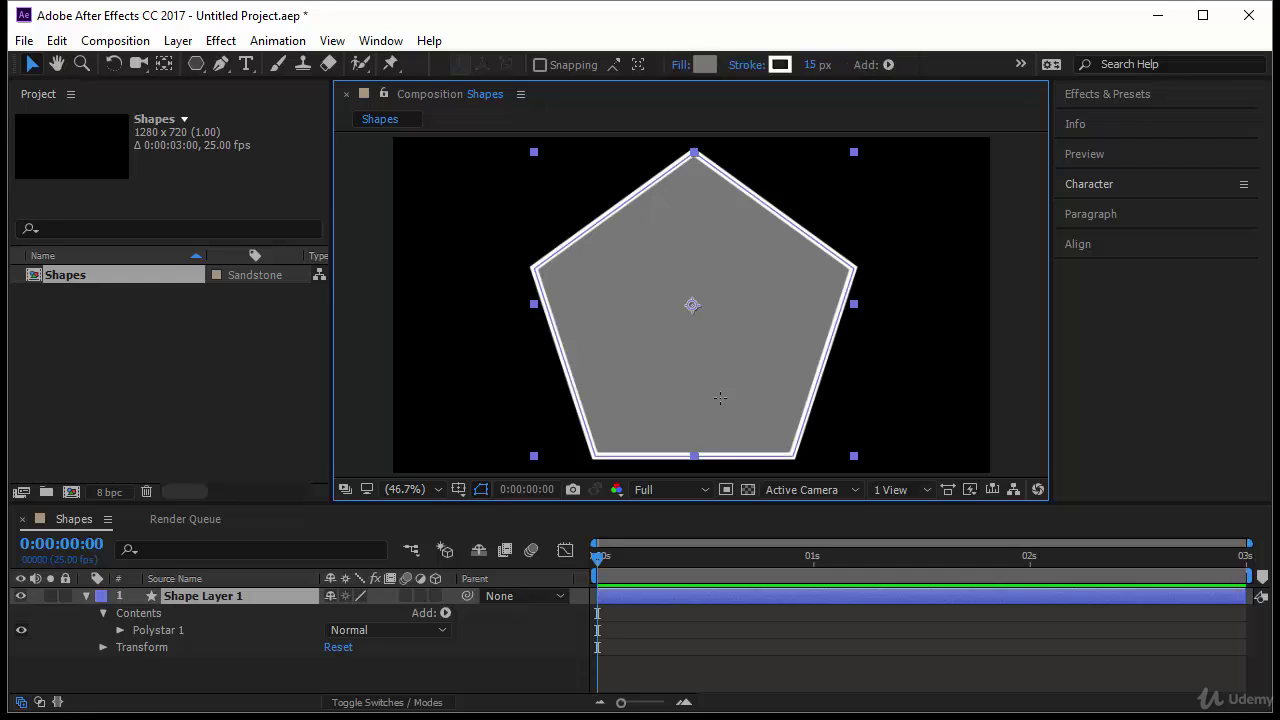
{"action": "key", "text": "Delete"}
Draw a polygon in the upper-left area of the composition and raise its number of sides to eight.
{"action": "left_click", "coordinate": [196, 63]}
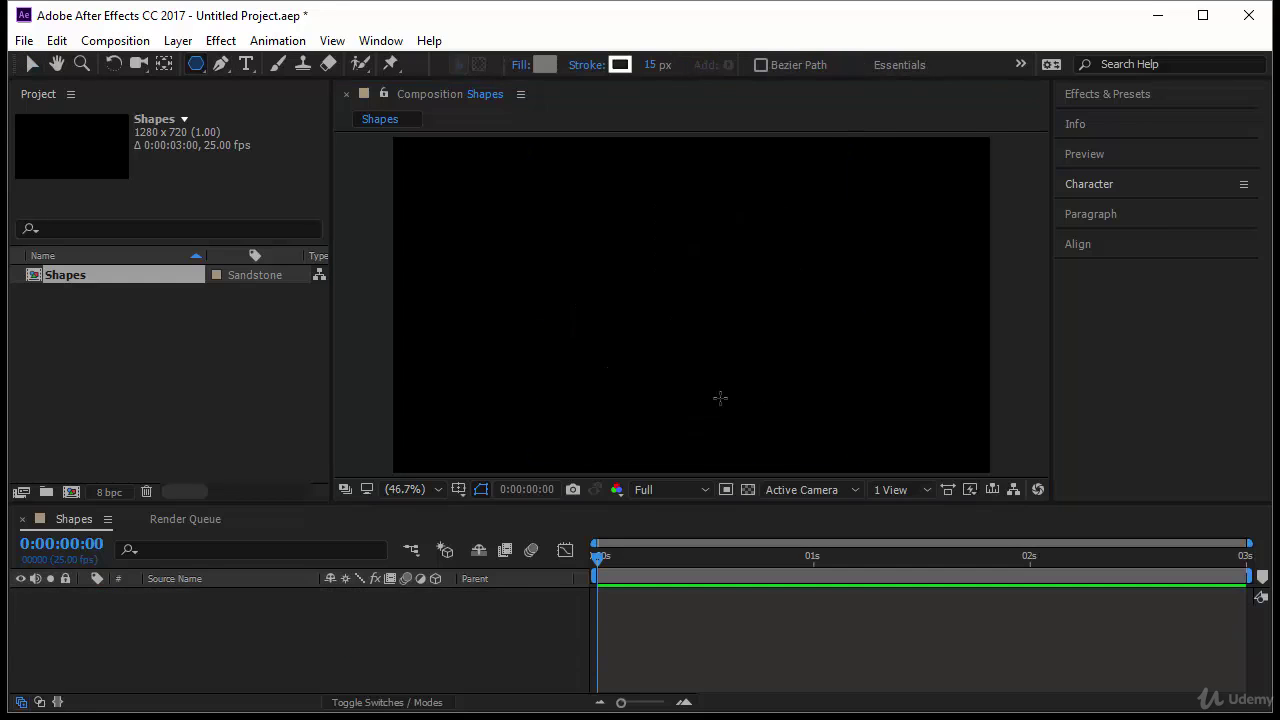
{"action": "mouse_move", "coordinate": [616, 249]}
{"action": "left_mouse_down"}
{"action": "mouse_move", "coordinate": [693, 310]}
{"action": "mouse_move", "coordinate": [664, 315]}
{"action": "left_mouse_up"}
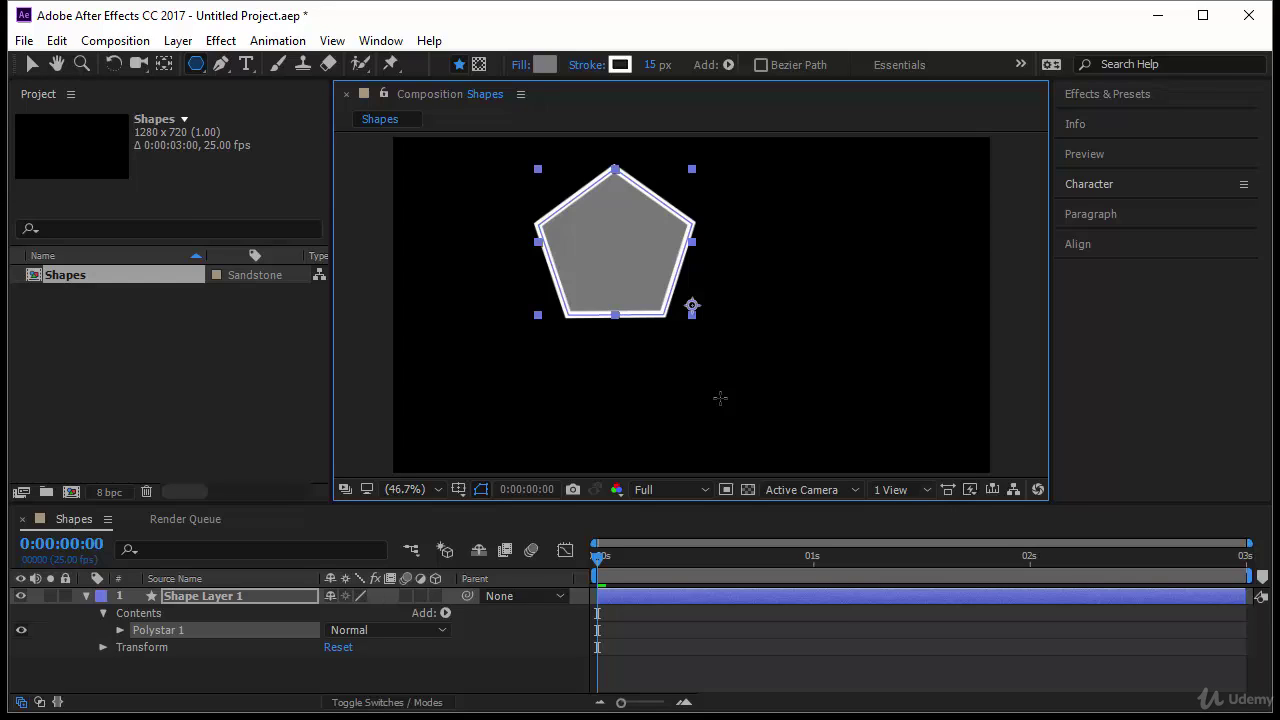
{"action": "key", "text": "Up"}
{"action": "key", "text": "Up"}
{"action": "key", "text": "Up"}
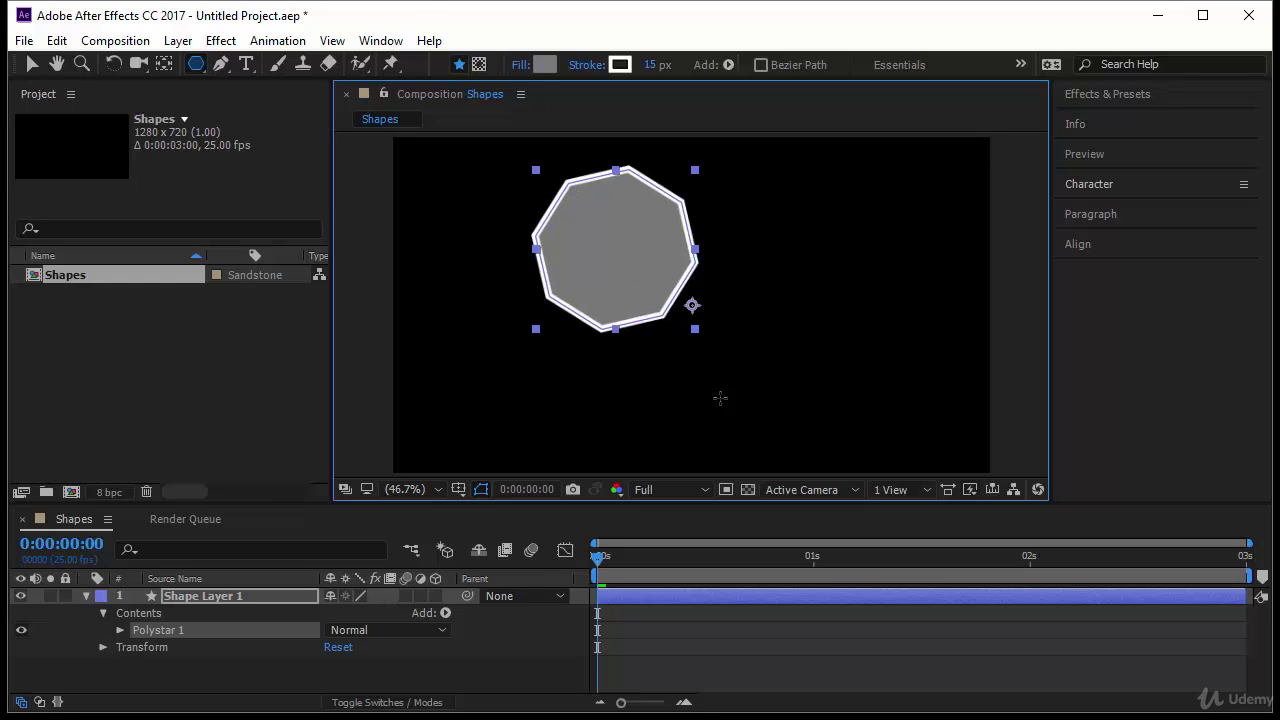
Reposition the octagon to the middle of the composition and adjust its outer roundness to slightly rounded corners.
{"action": "left_click_drag", "start_coordinate": [615, 249], "coordinate": [690, 311]}
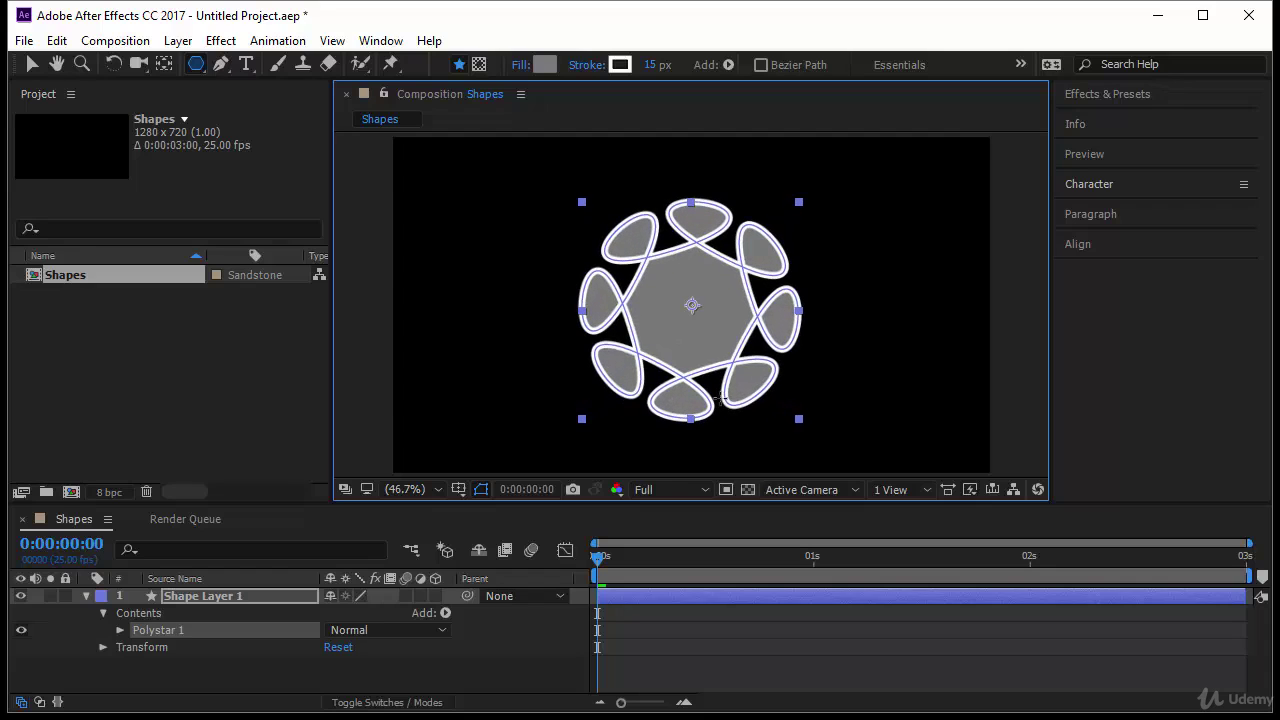
{"action": "key", "text": "Left"}
{"action": "key", "text": "Left"}
{"action": "key", "text": "Left"}
{"action": "key", "text": "Left"}
{"action": "key", "text": "Left"}
{"action": "key", "text": "Left"}
{"action": "key", "text": "Left"}
{"action": "key", "text": "Left"}
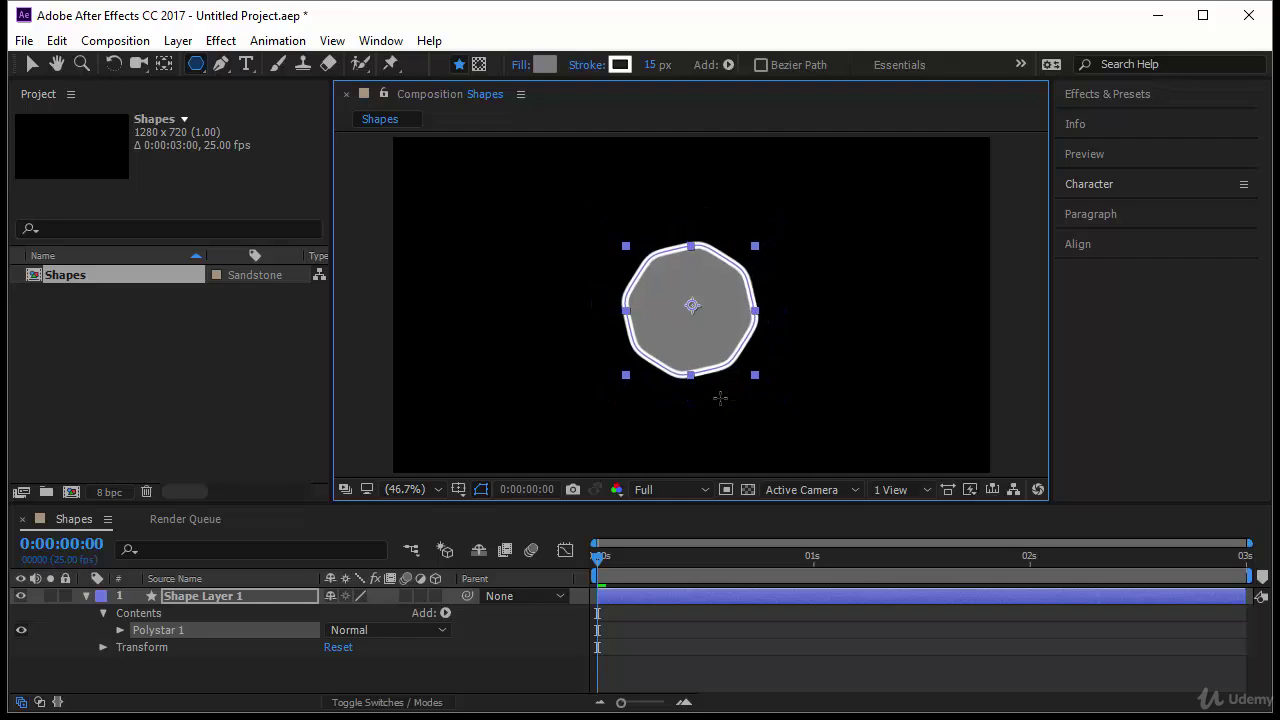
Lower the octagon's outer roundness until its corners turn into large loops, and shrink the shape slightly.
{"action": "key", "text": "Left"}
{"action": "key", "text": "Left"}
{"action": "key", "text": "Left"}
{"action": "key", "text": "Left"}
{"action": "key", "text": "Left"}
{"action": "key", "text": "Left"}
{"action": "key", "text": "Left"}
{"action": "key", "text": "Left"}
{"action": "key", "text": "Left"}
{"action": "key", "text": "Left"}
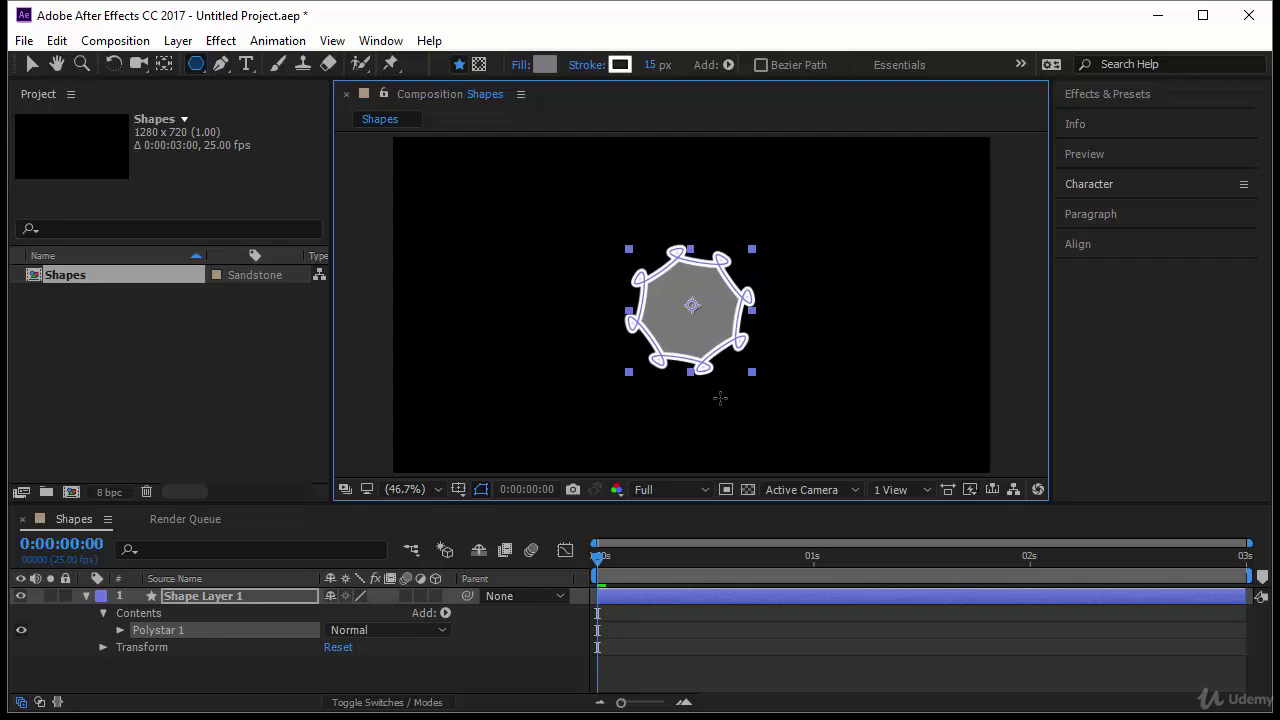
{"action": "key", "text": "Left"}
{"action": "key", "text": "Left"}
{"action": "key", "text": "Left"}
{"action": "key", "text": "Left"}
{"action": "key", "text": "Left"}
{"action": "key", "text": "Left"}
{"action": "key", "text": "Left"}
{"action": "key", "text": "Left"}
{"action": "key", "text": "Left"}
{"action": "key", "text": "Left"}
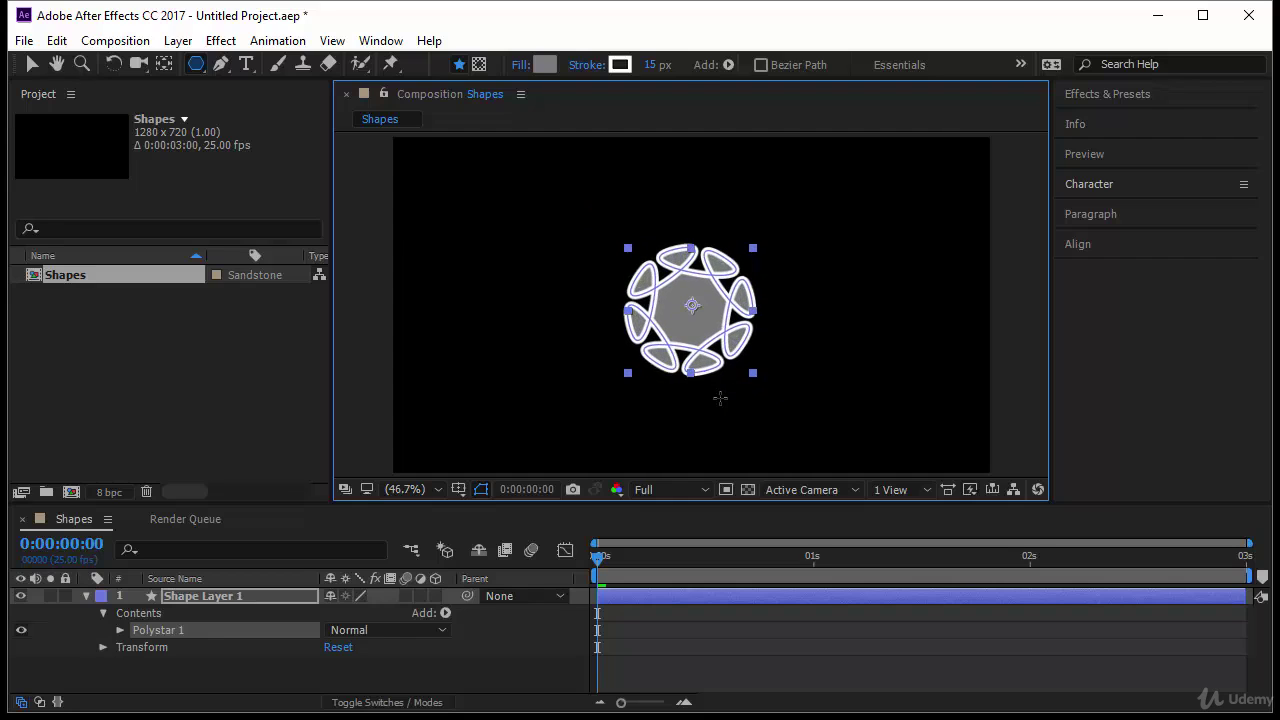
{"action": "left_click_drag", "start_coordinate": [720, 398], "coordinate": [720, 398]}
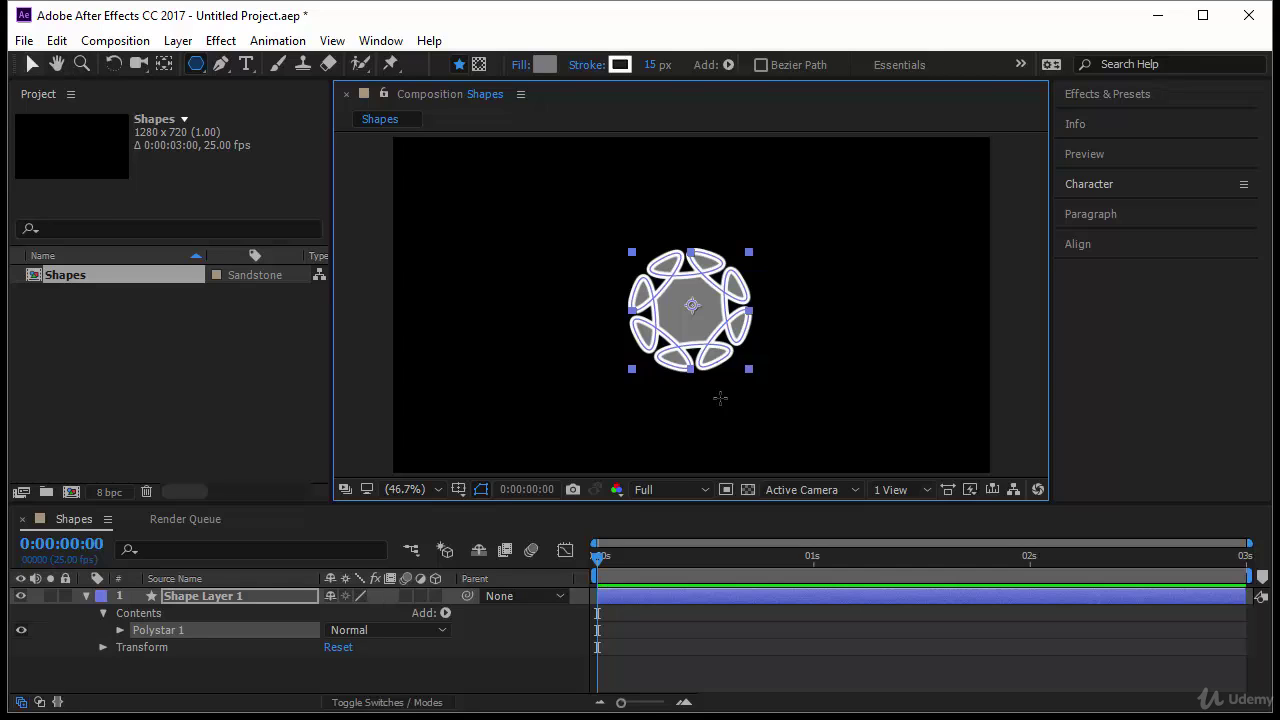
Switch from the Polygon tool to the Star tool.
{"action": "key", "text": "v"}
{"action": "key", "text": "q"}
{"action": "key", "text": "q"}
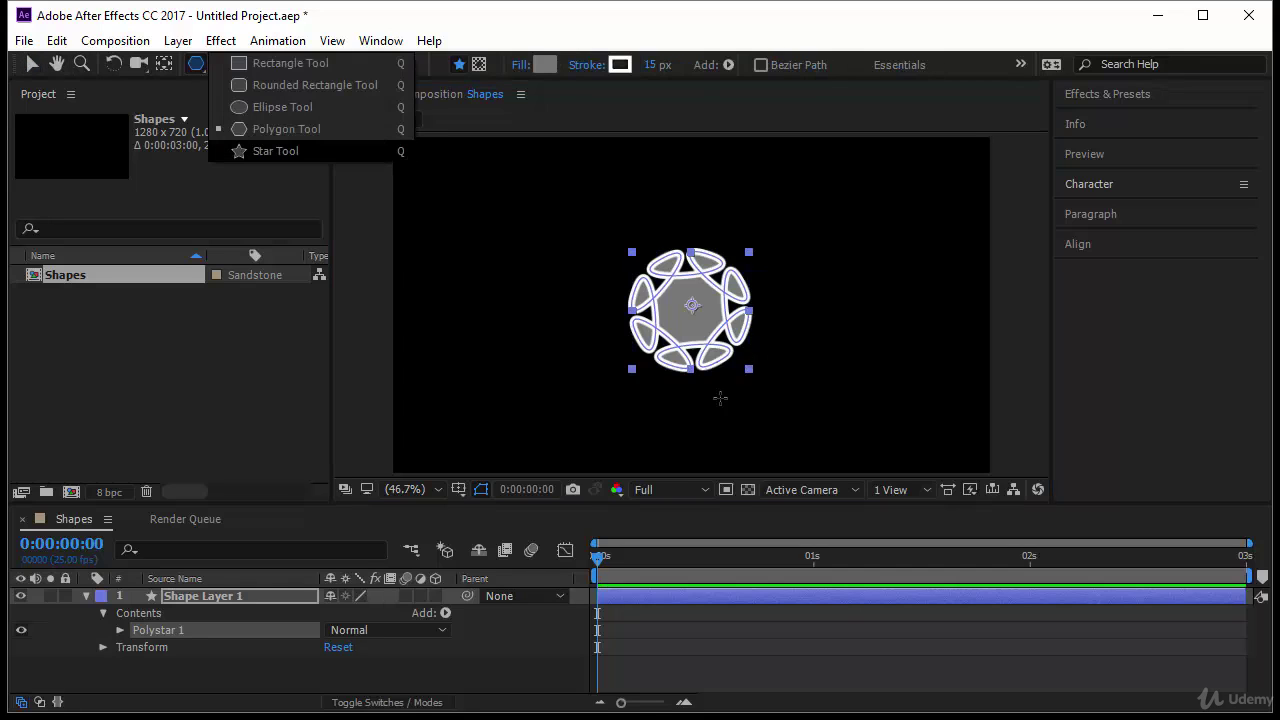